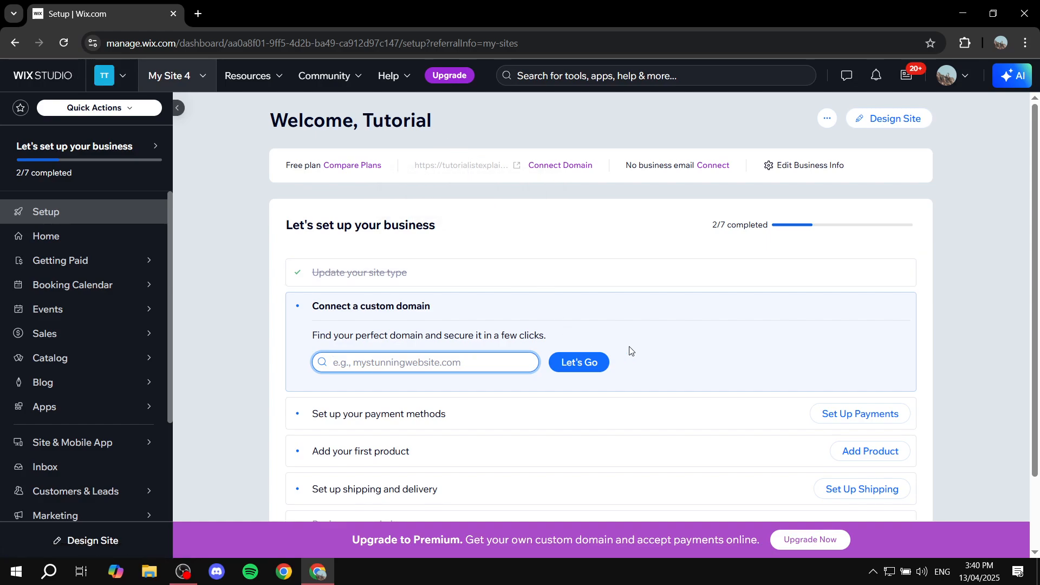
- Open the site's design in the Wix Website Editor and close the setup dashboard
left_click(899, 118)
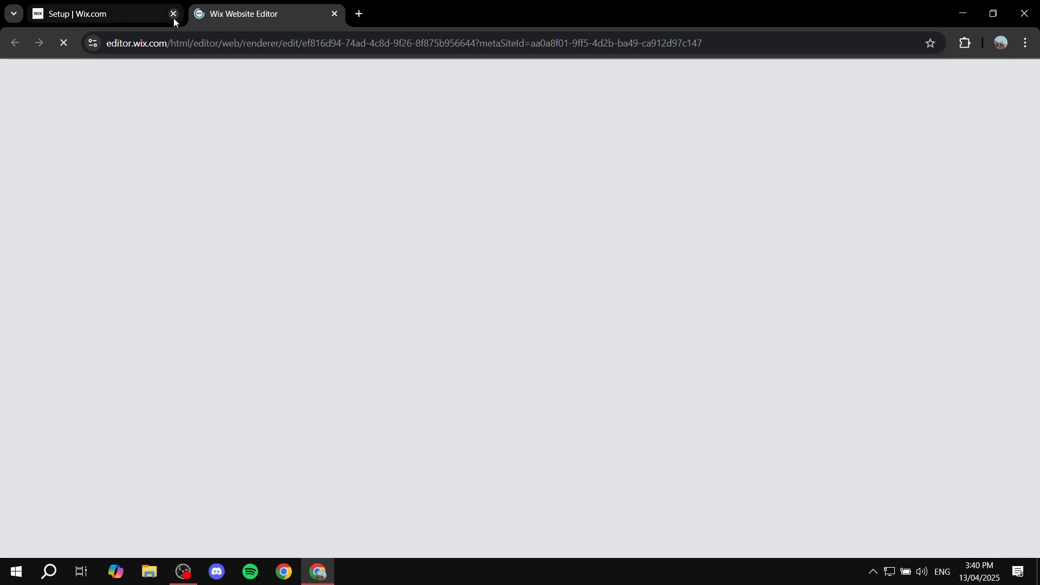
left_click(173, 13)
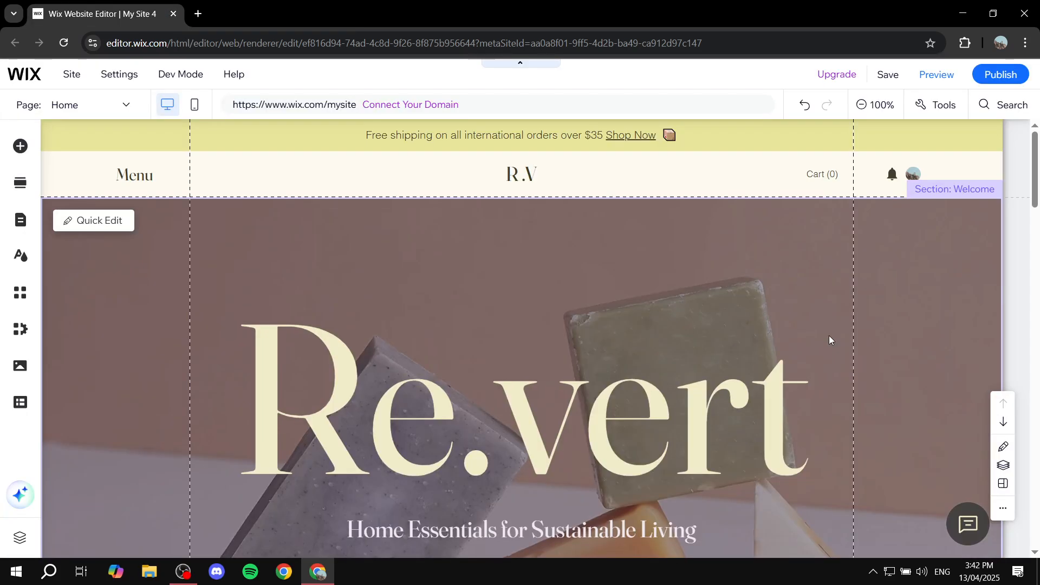
- Look through the Home page's sections, from the Welcome banner down past Shop Collections
scroll(788, 374, "down", 7)
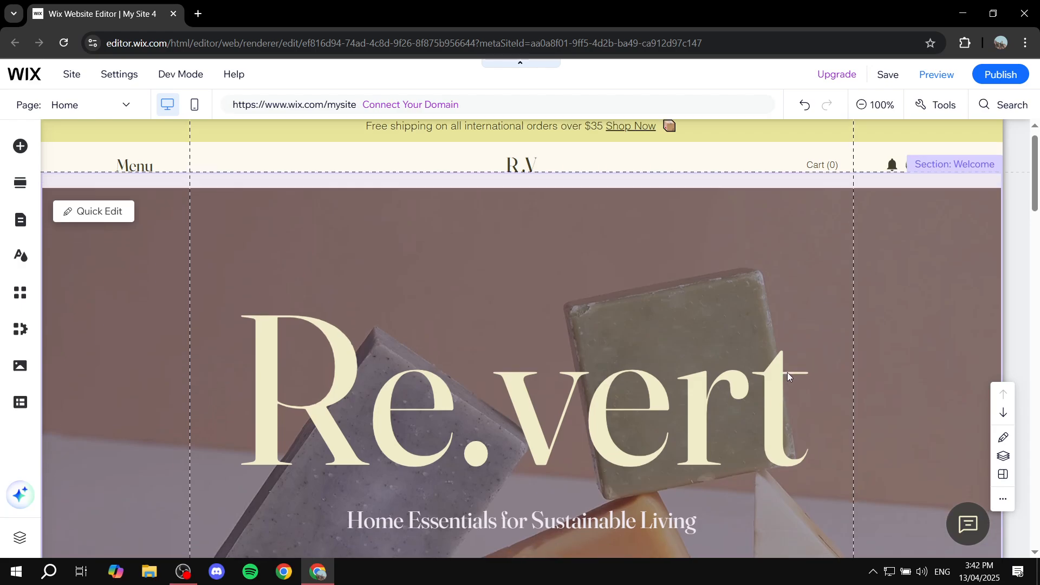
scroll(705, 378, "down", 5)
scroll(714, 342, "down", 7)
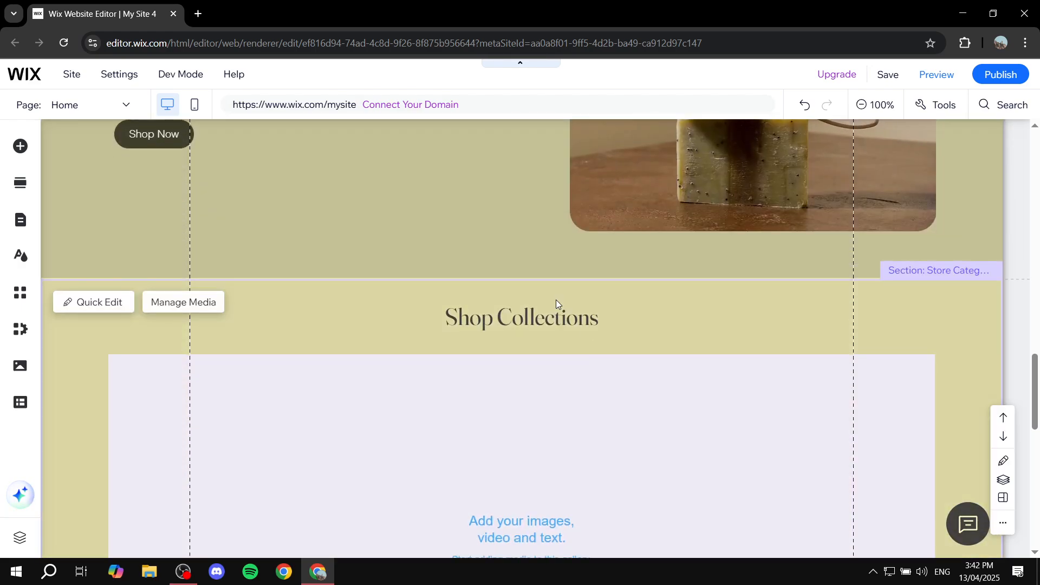
scroll(704, 401, "down", 5)
scroll(633, 401, "up", 20)
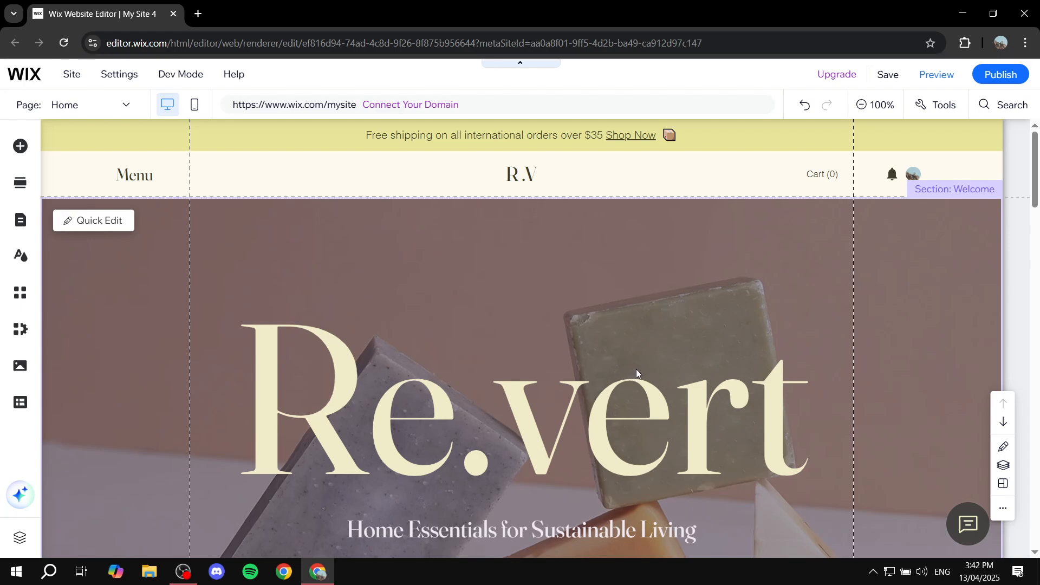
scroll(636, 369, "down", 6)
scroll(636, 369, "up", 3)
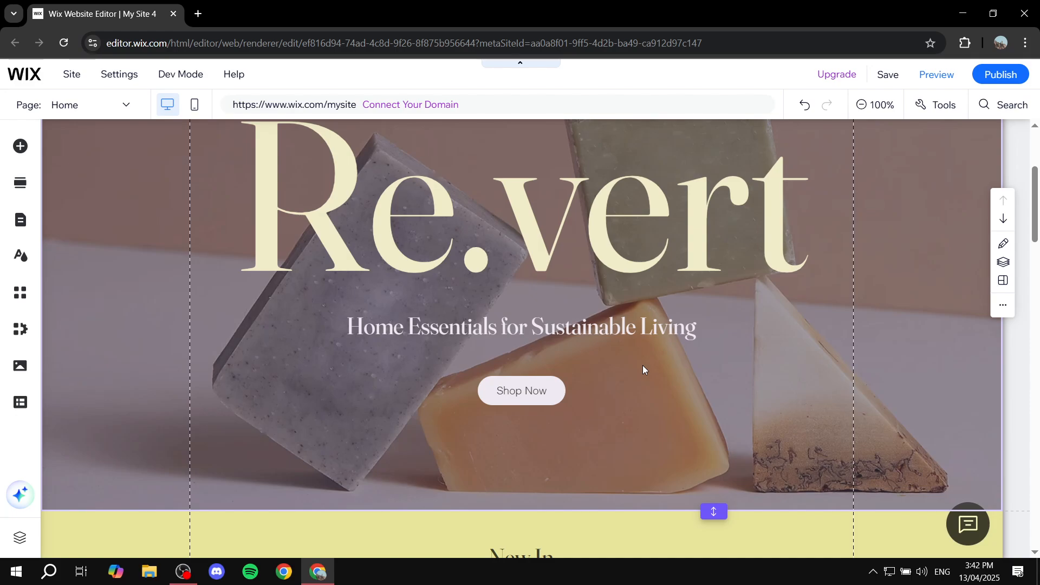
scroll(643, 365, "up", 4)
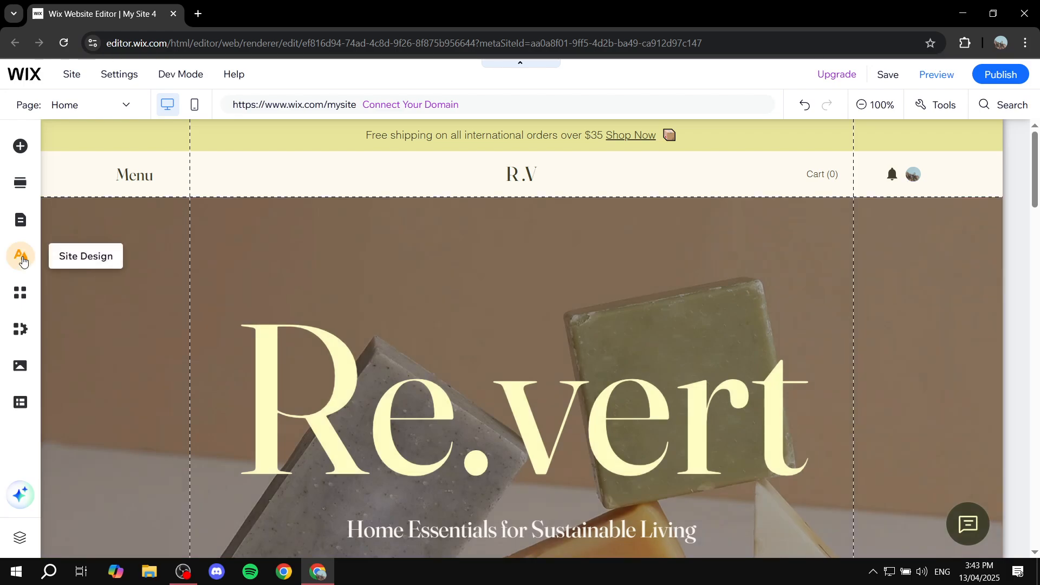
- Set the Home page background to the pale yellow theme color #FFFDC3 in the site design settings
left_click(21, 257)
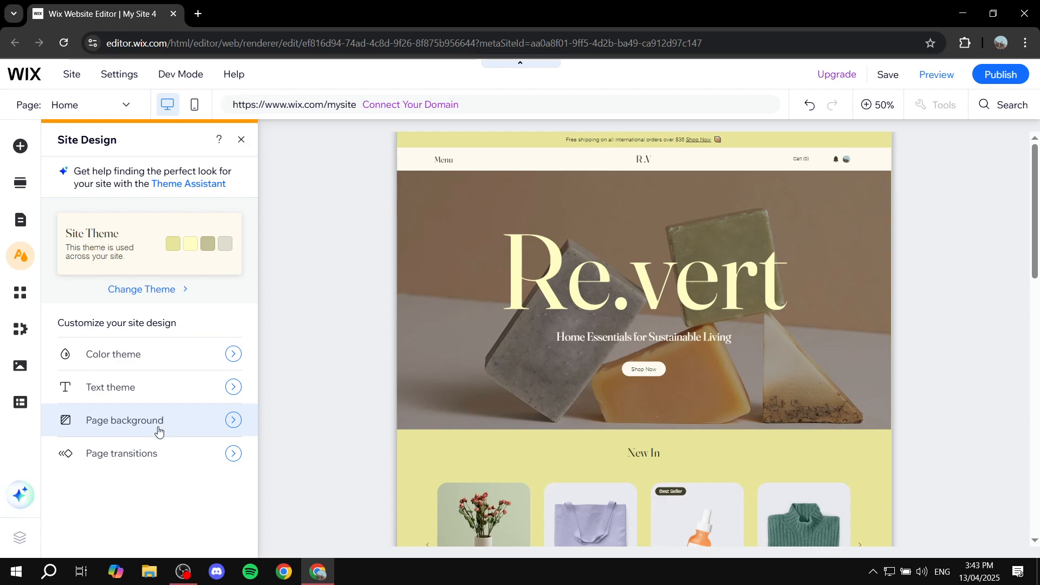
left_click(158, 432)
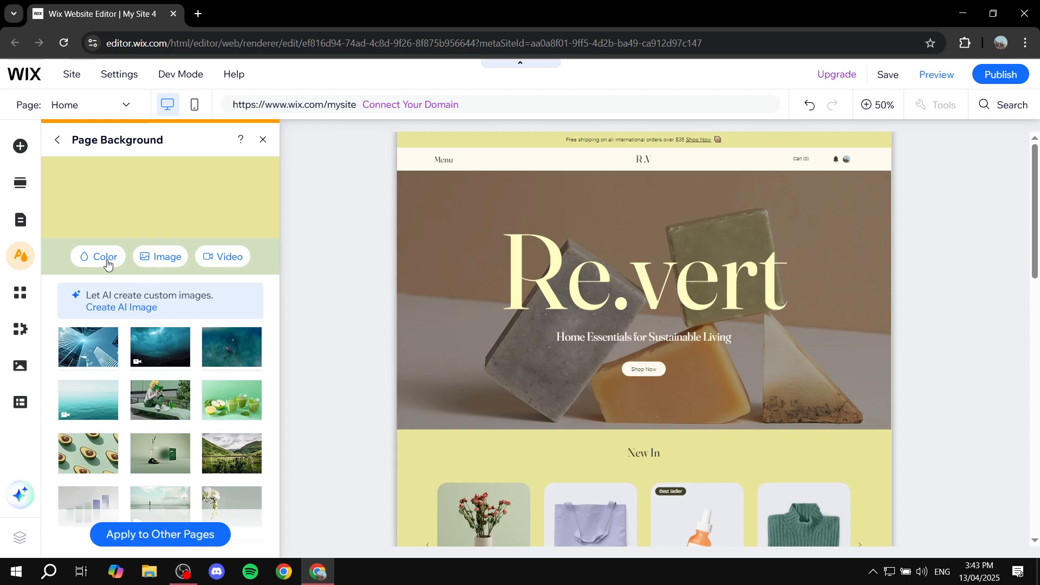
scroll(517, 411, "down", 3)
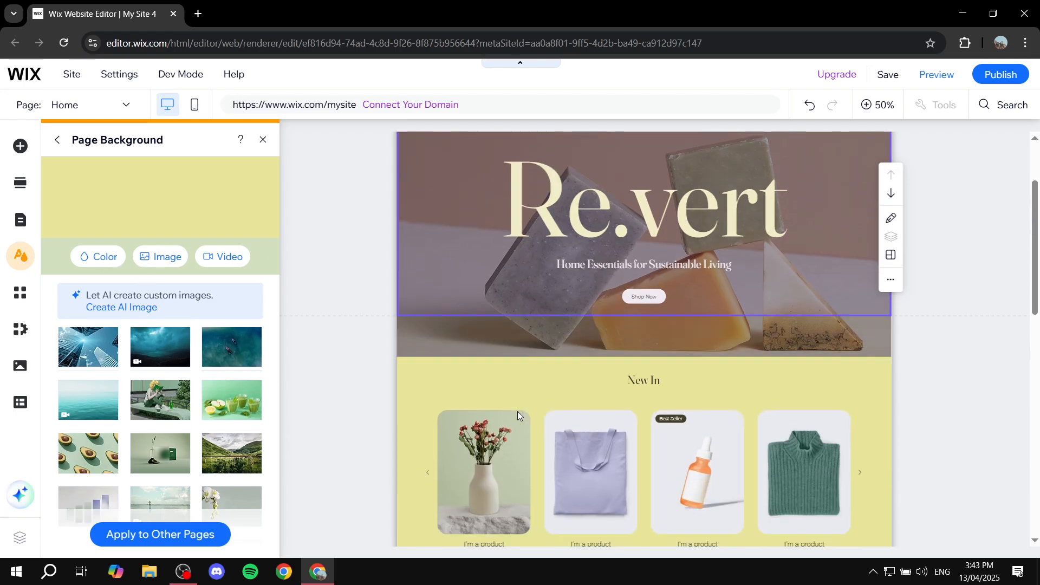
scroll(673, 379, "down", 10)
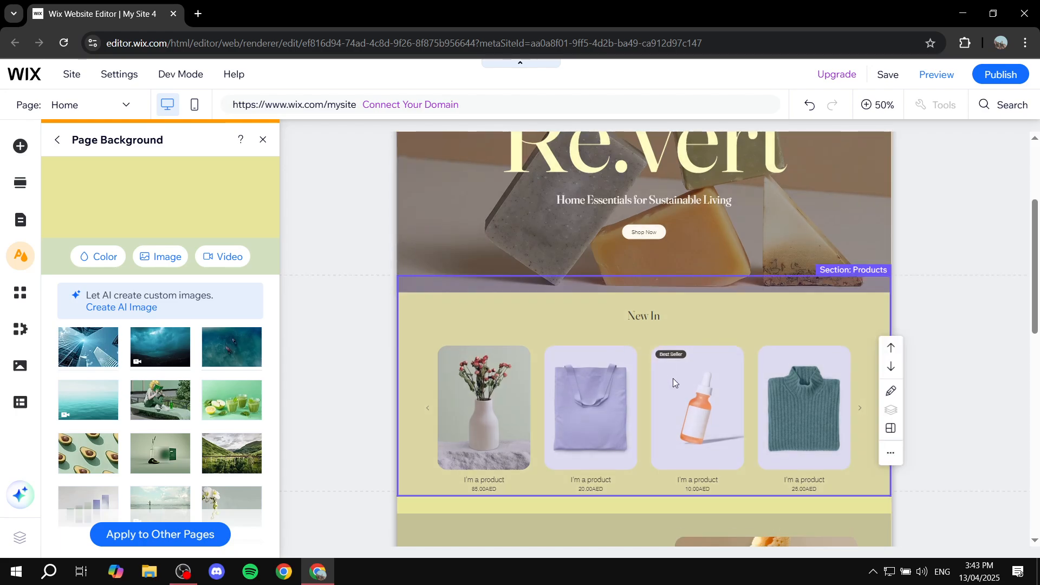
scroll(671, 382, "up", 9)
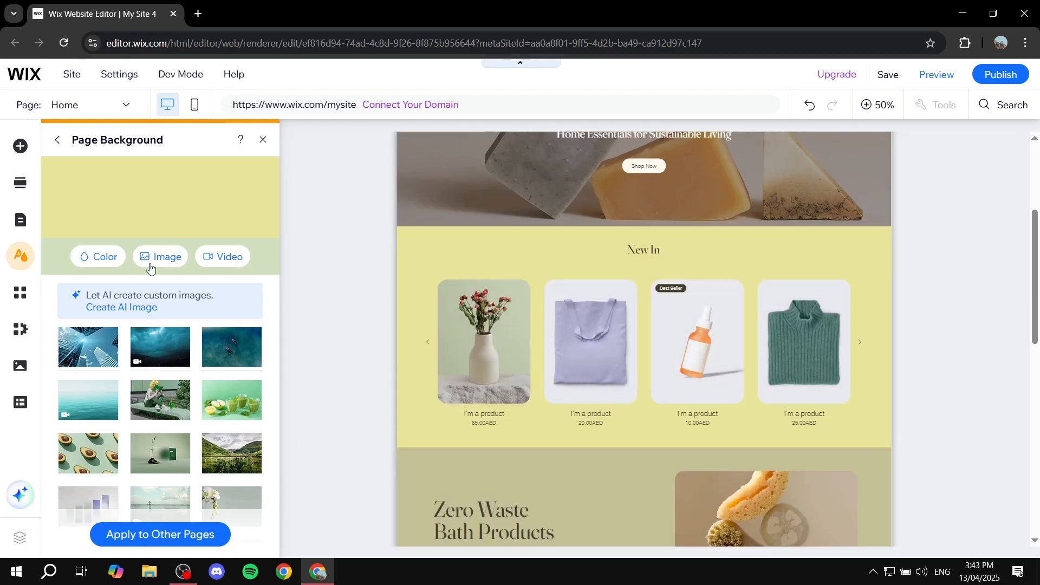
left_click(105, 262)
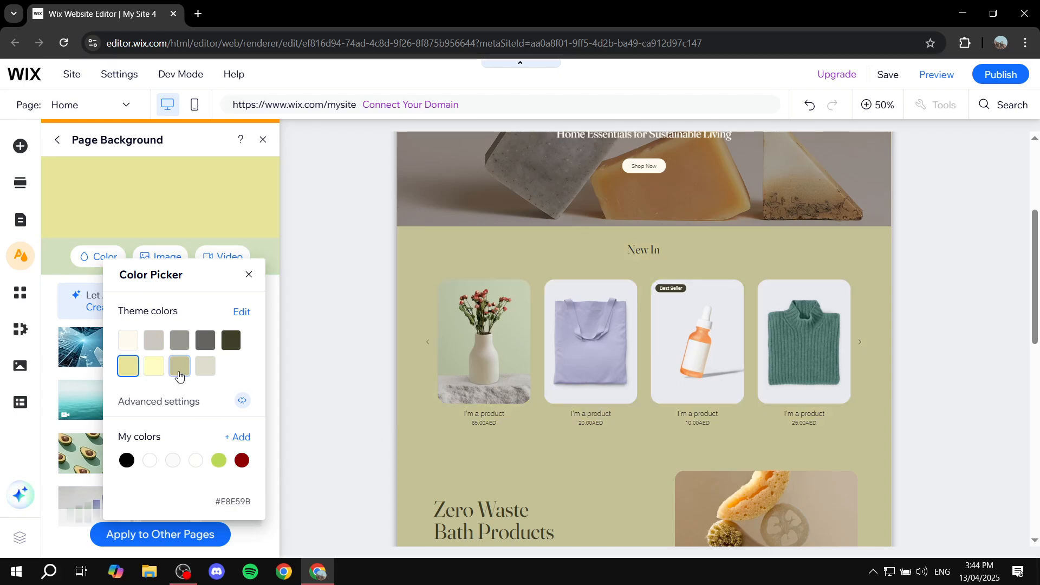
left_click(154, 368)
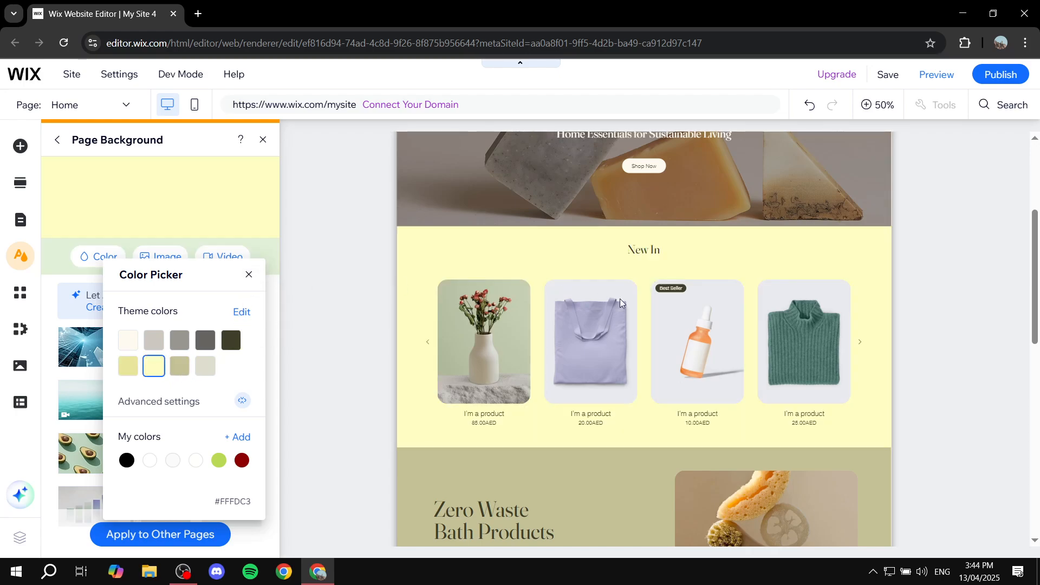
left_click(249, 274)
left_click(956, 290)
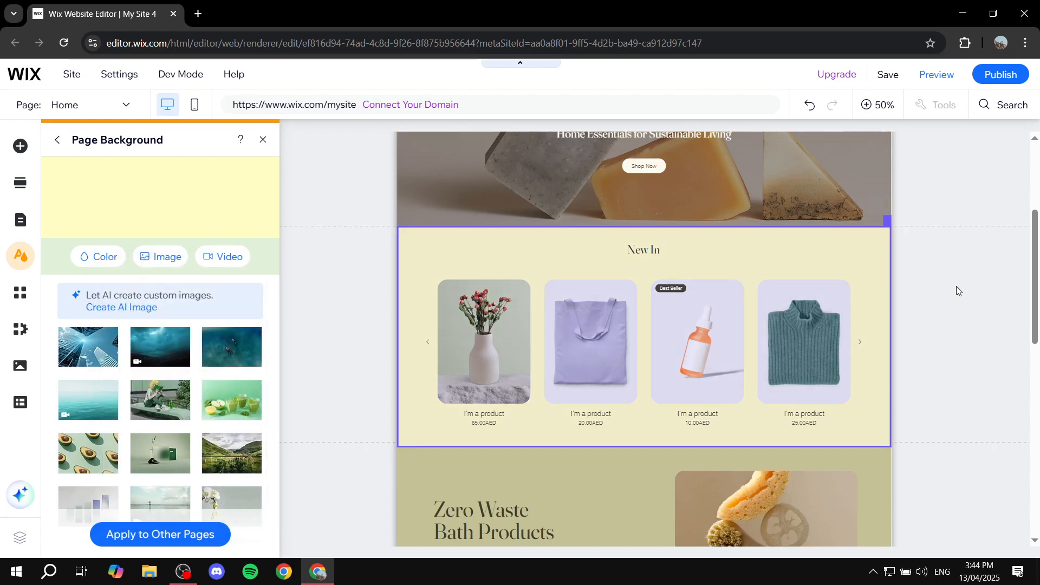
left_click_drag(1038, 267, 1037, 403)
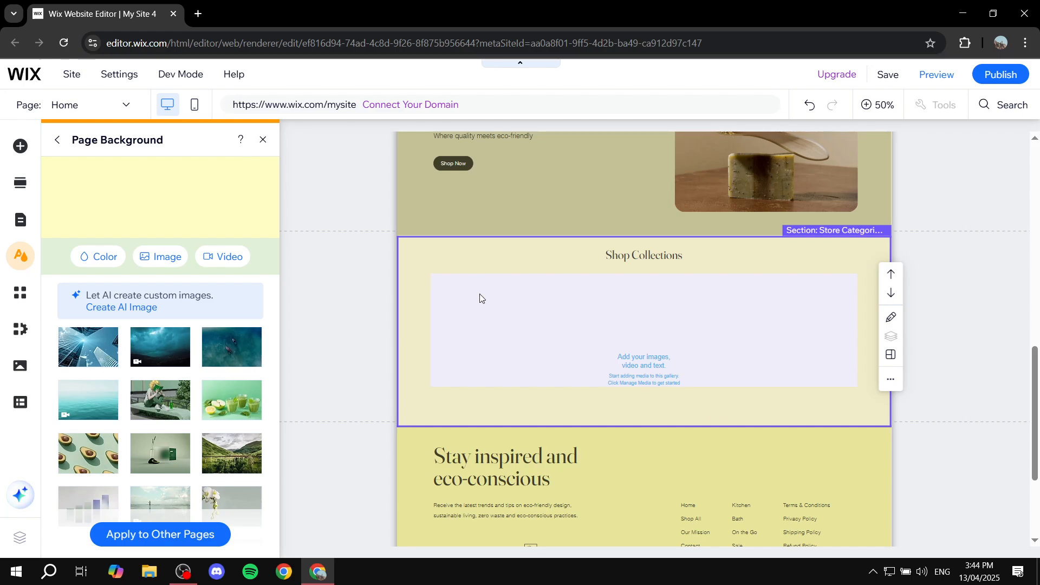
left_click(100, 258)
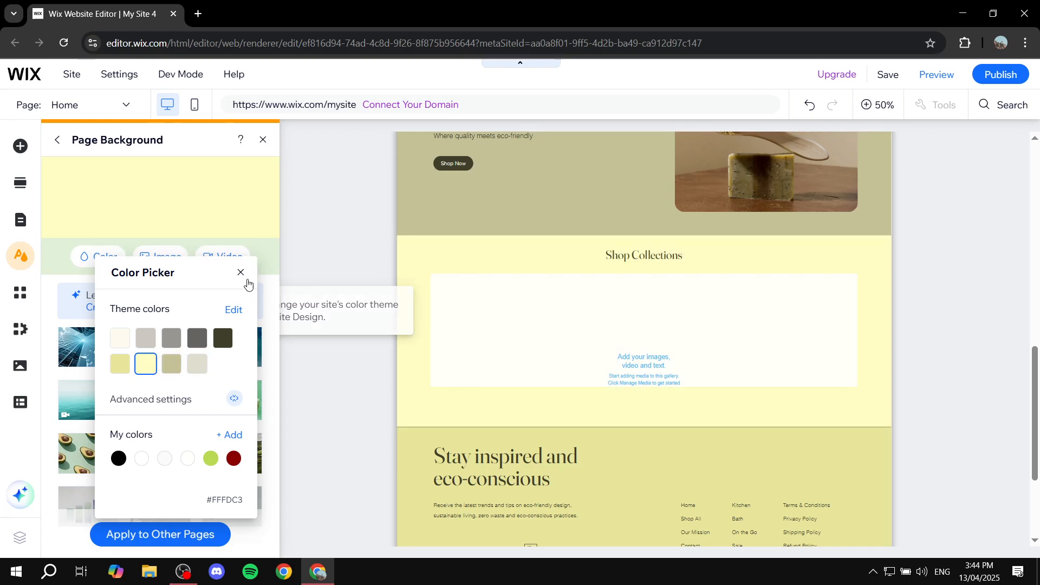
left_click(240, 272)
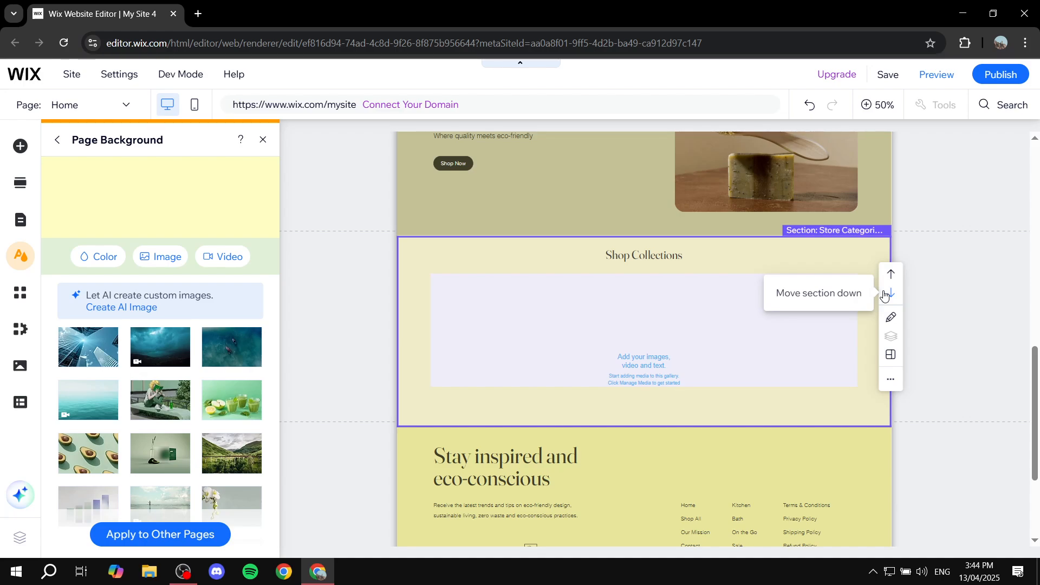
- Use android-chrome-192x192.png from the site files as the Home page's background image and check it across the page
left_click(168, 259)
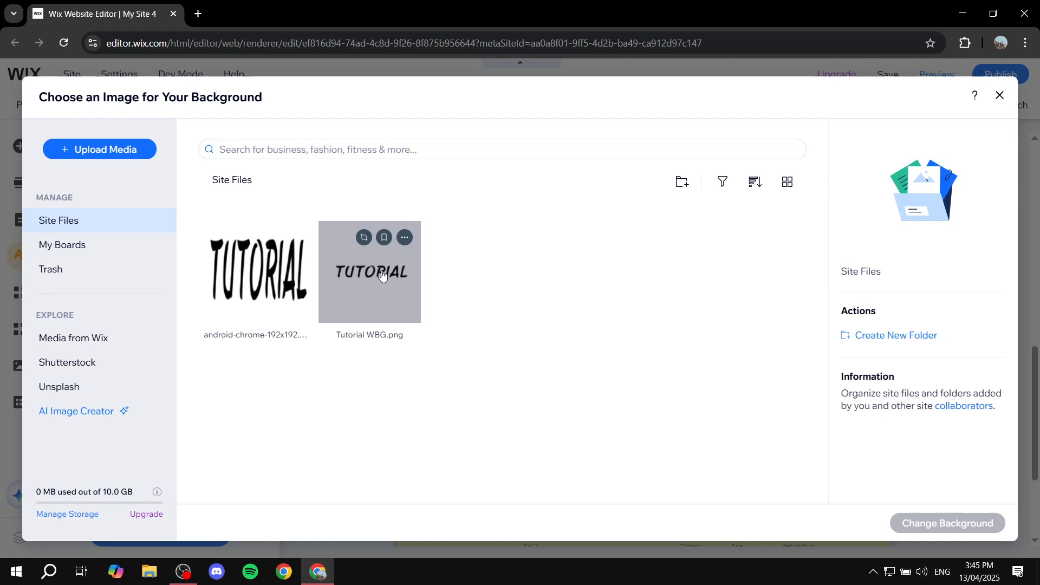
left_click(263, 276)
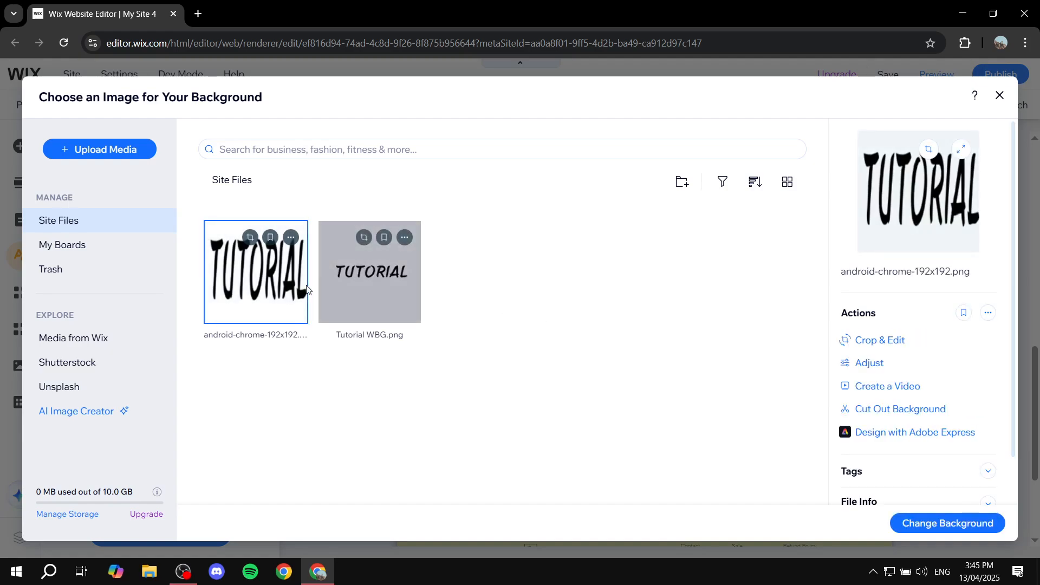
left_click(921, 523)
left_click(567, 401)
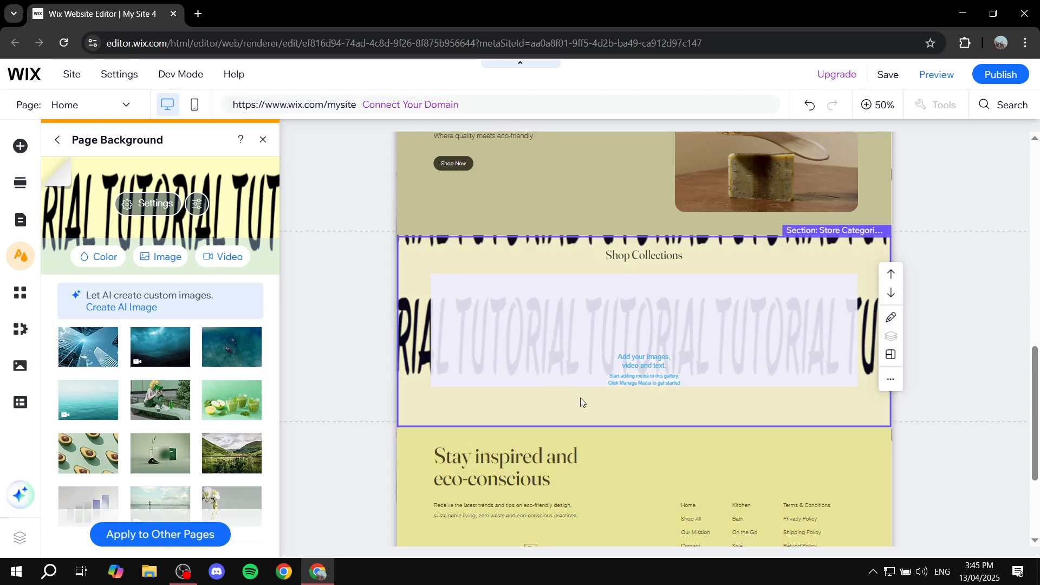
scroll(581, 398, "up", 10)
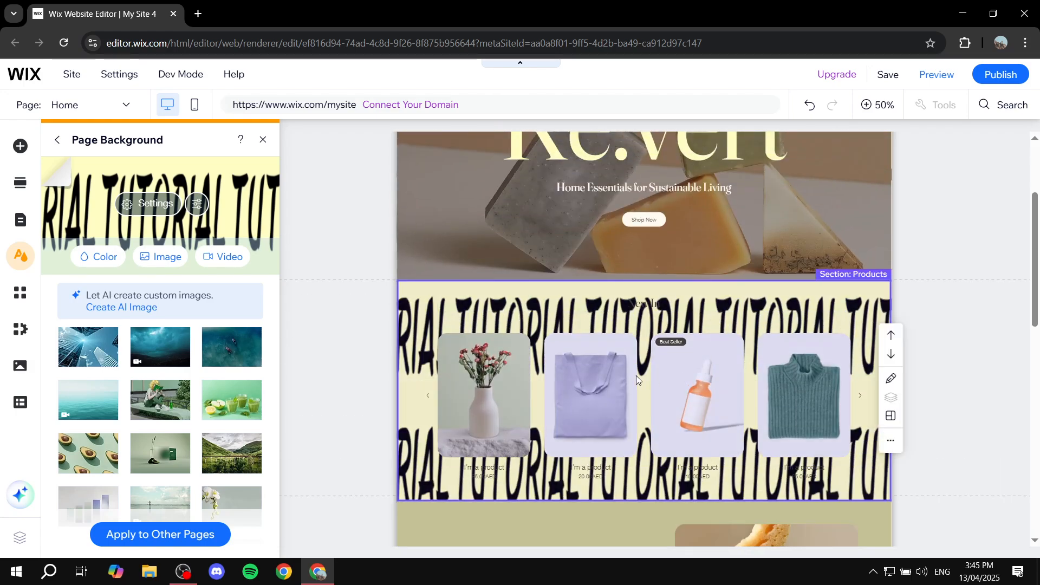
scroll(636, 376, "up", 2)
scroll(780, 413, "down", 5)
scroll(789, 430, "up", 5)
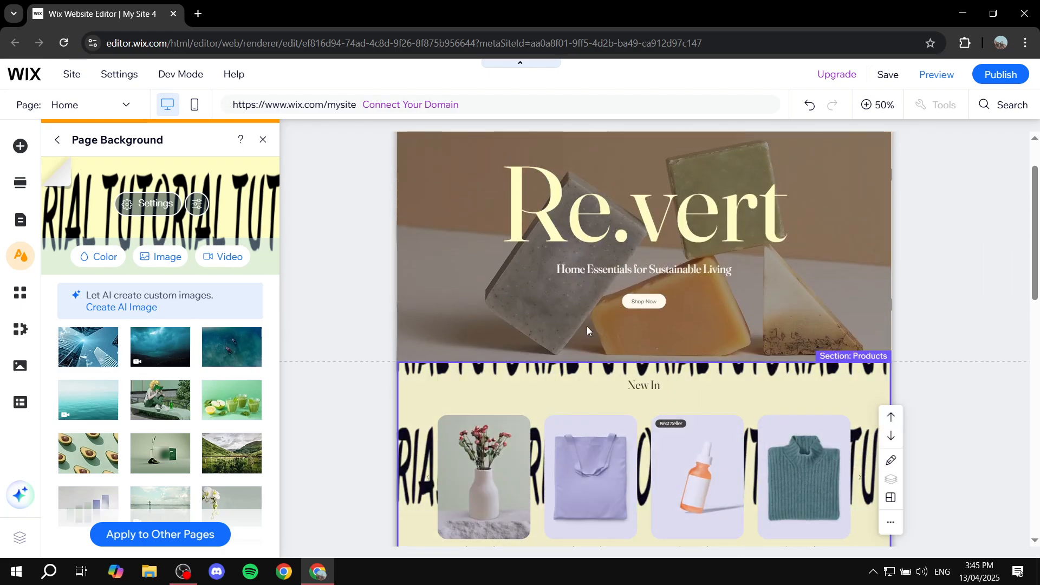
scroll(782, 404, "down", 3)
- Set the page background image's opacity to 63% and keep the pale yellow color behind it
left_click(154, 204)
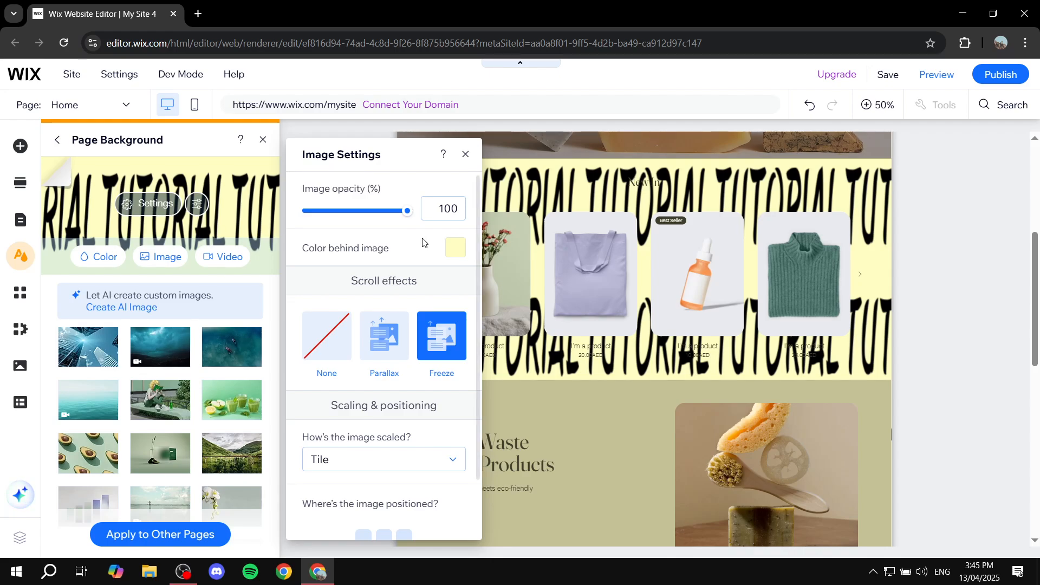
left_click_drag(406, 212, 365, 217)
left_click(372, 212)
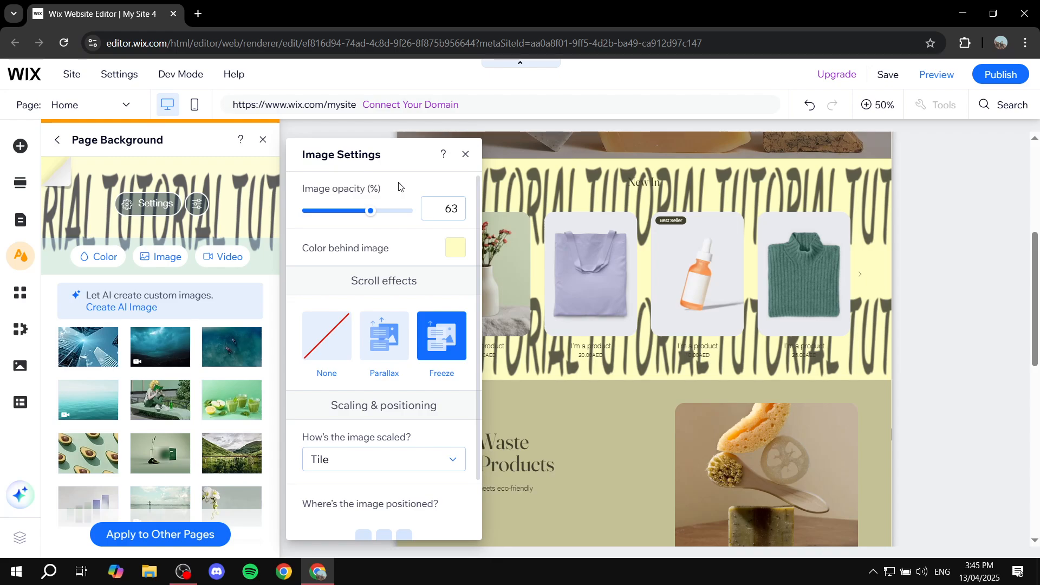
left_click(456, 248)
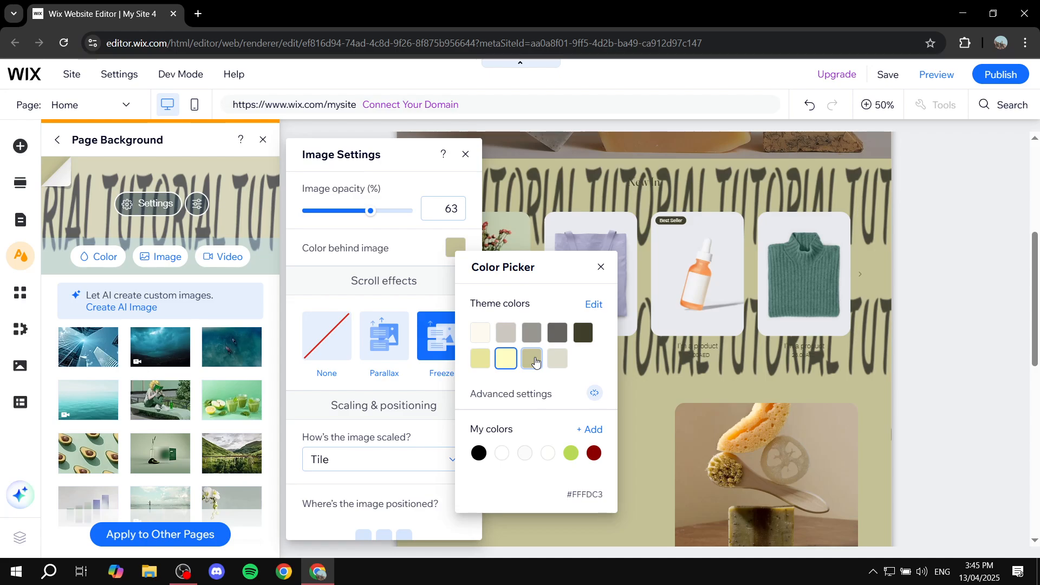
left_click(600, 267)
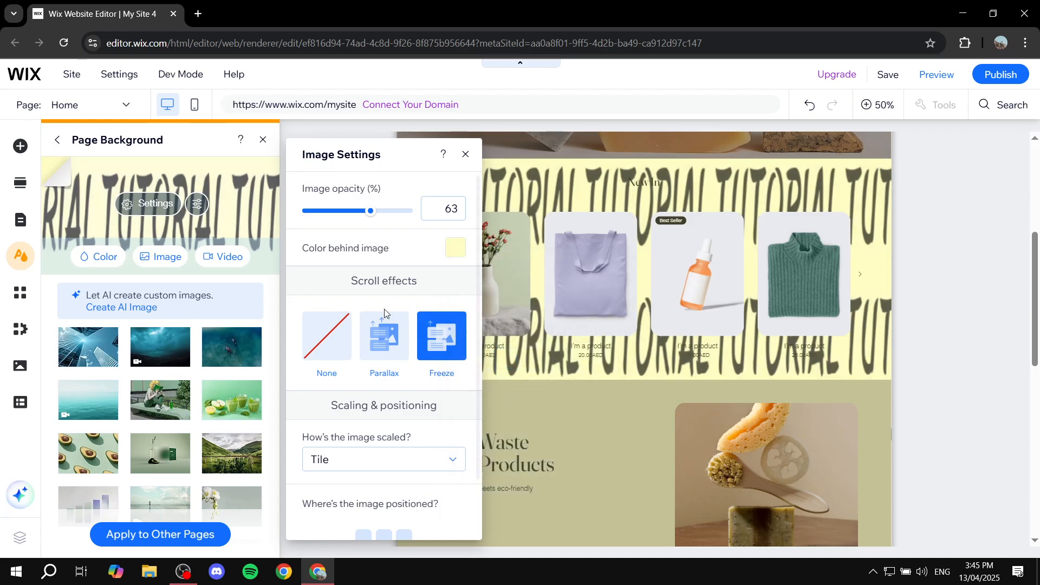
- Try the Parallax scroll effect on the page background image and switch it back to Freeze
left_click(391, 333)
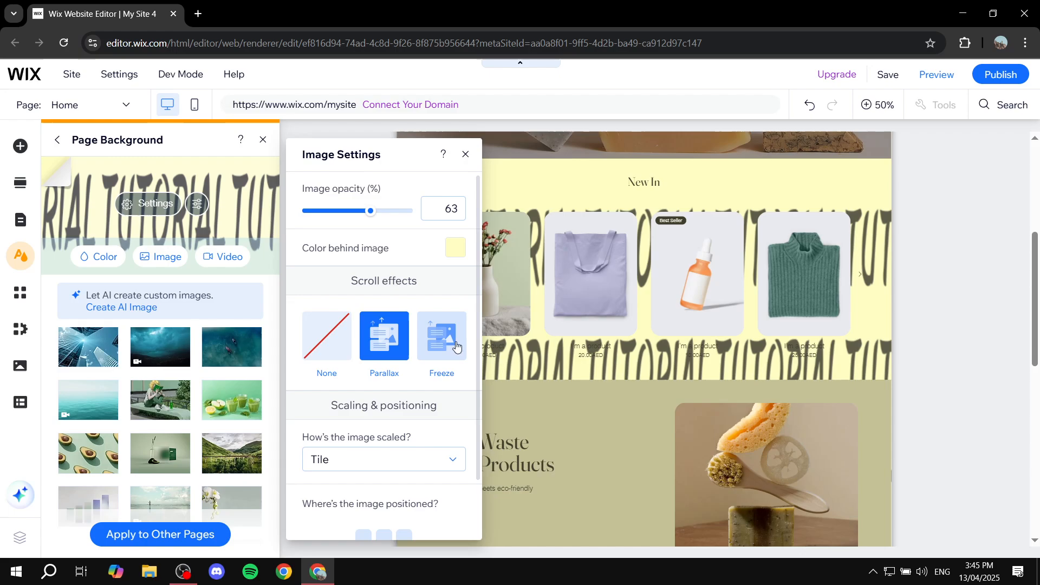
left_click(442, 332)
left_click(400, 342)
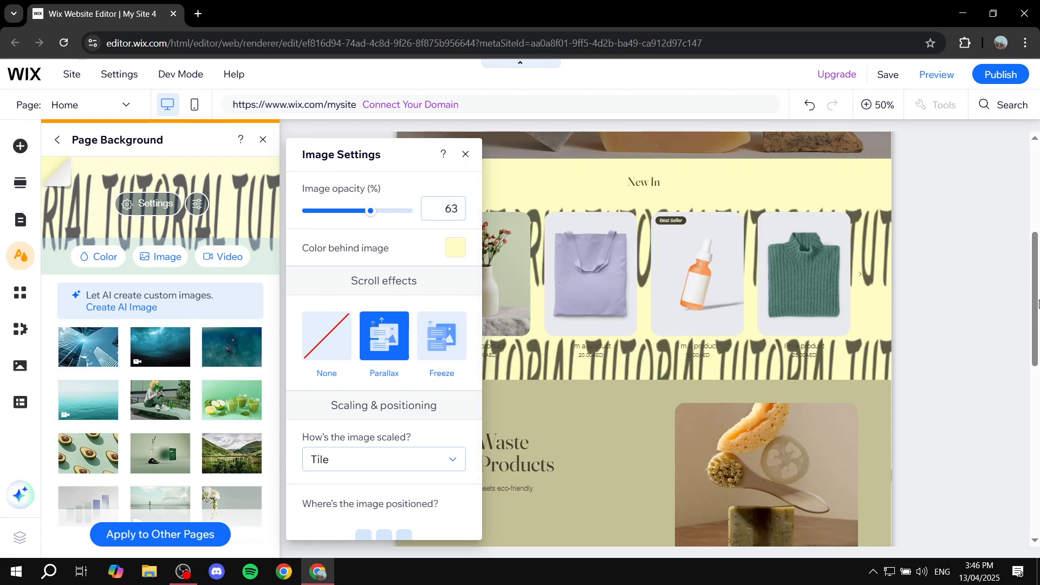
mouse_move(1039, 304)
left_mouse_down()
mouse_move(1039, 482)
mouse_move(1039, 322)
left_mouse_up()
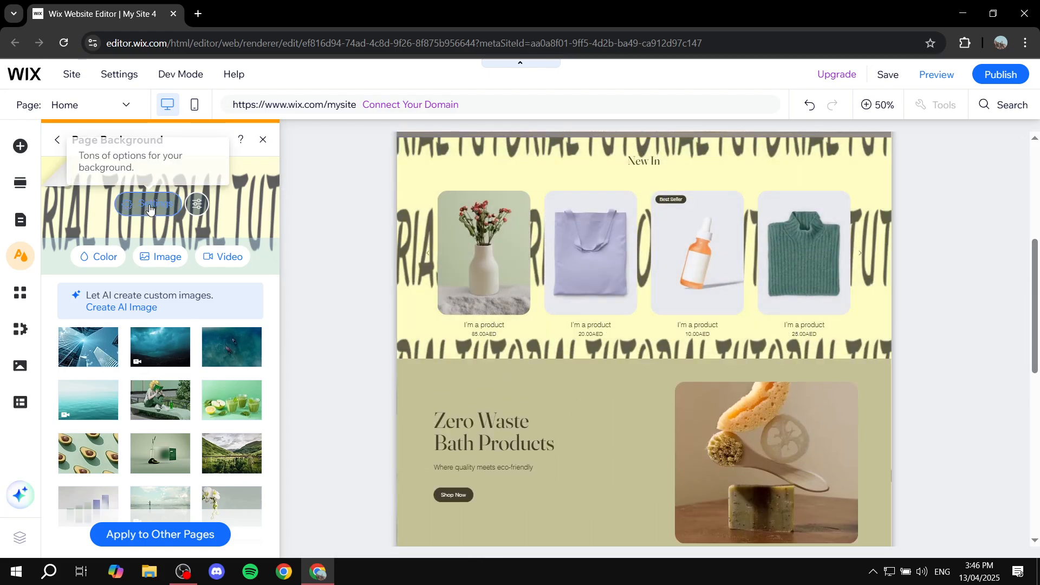
left_click(149, 209)
left_click(449, 331)
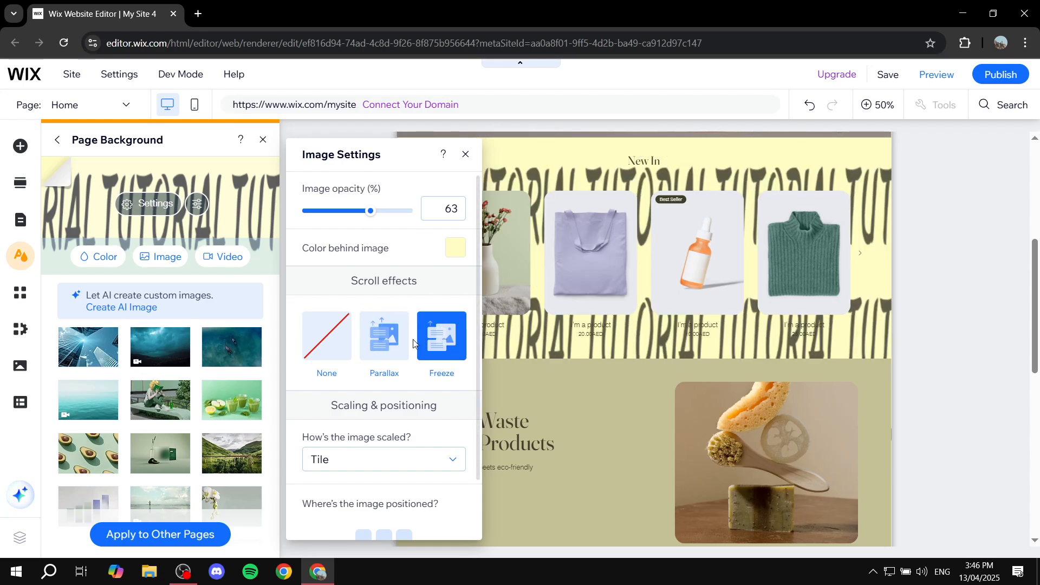
- Review the background image's scaling options, keep Tile, and try positioning the image at the top centre
scroll(413, 342, "down", 1)
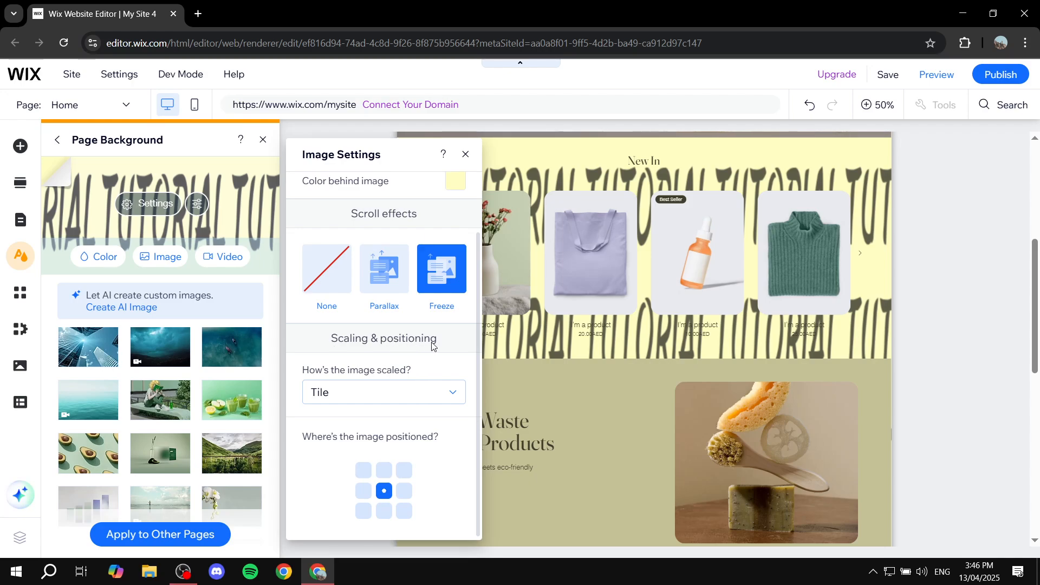
left_click(396, 398)
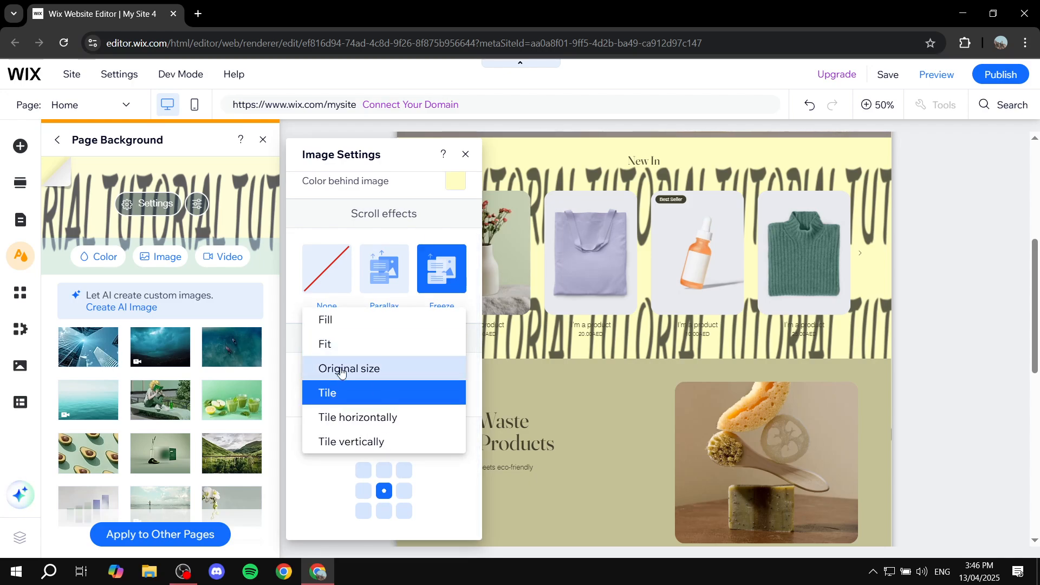
left_click(373, 396)
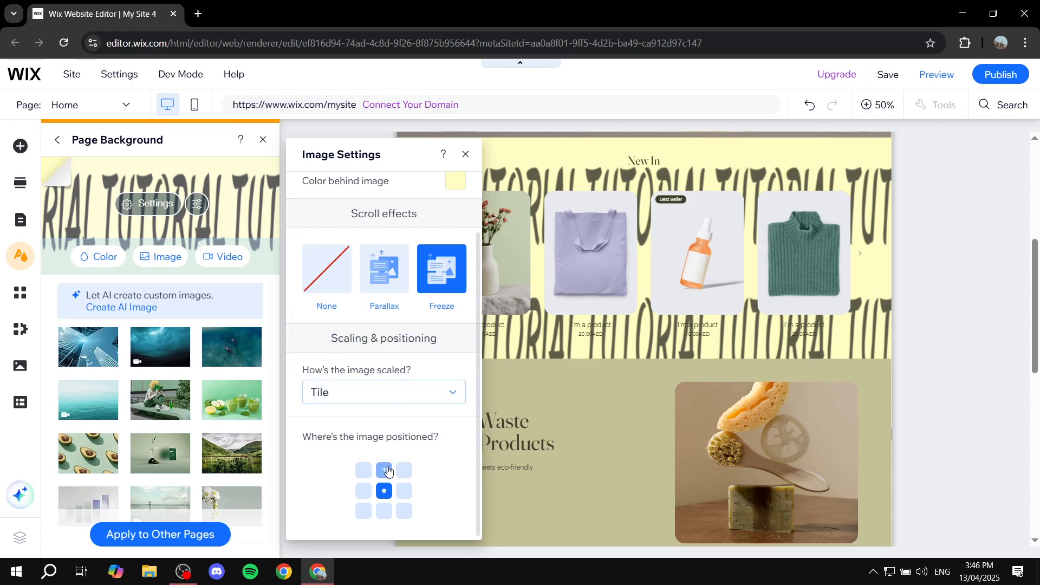
left_click(387, 470)
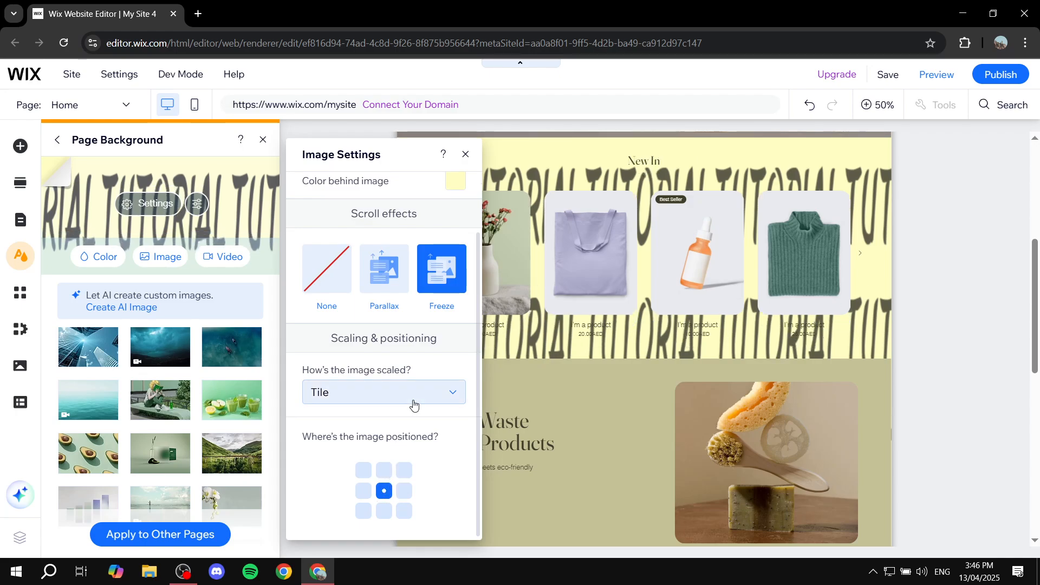
- Close the background image settings and then the Page Background panel, keeping the tiled image
scroll(408, 205, "up", 2)
left_click(465, 154)
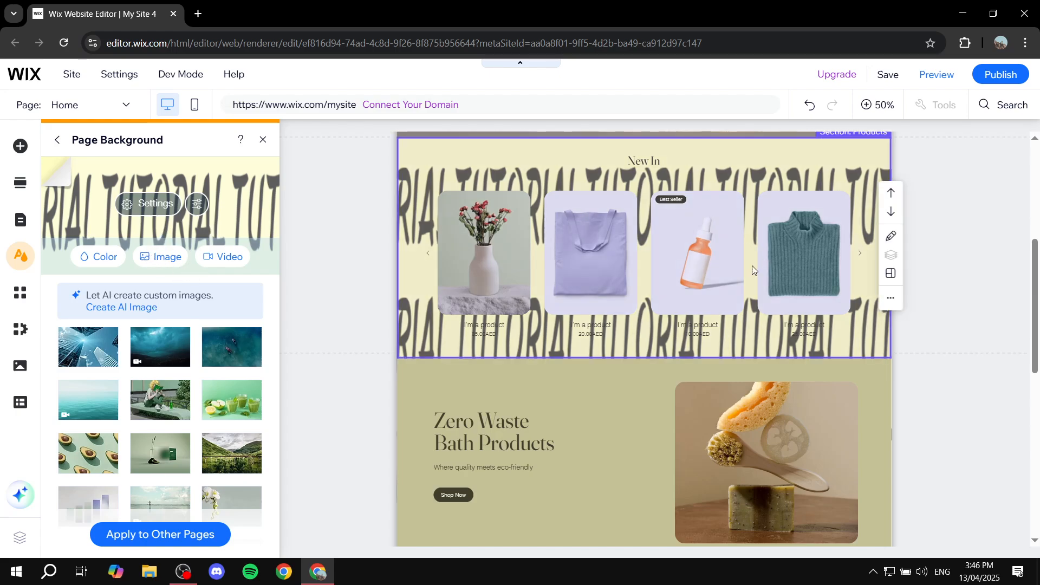
scroll(609, 287, "up", 2)
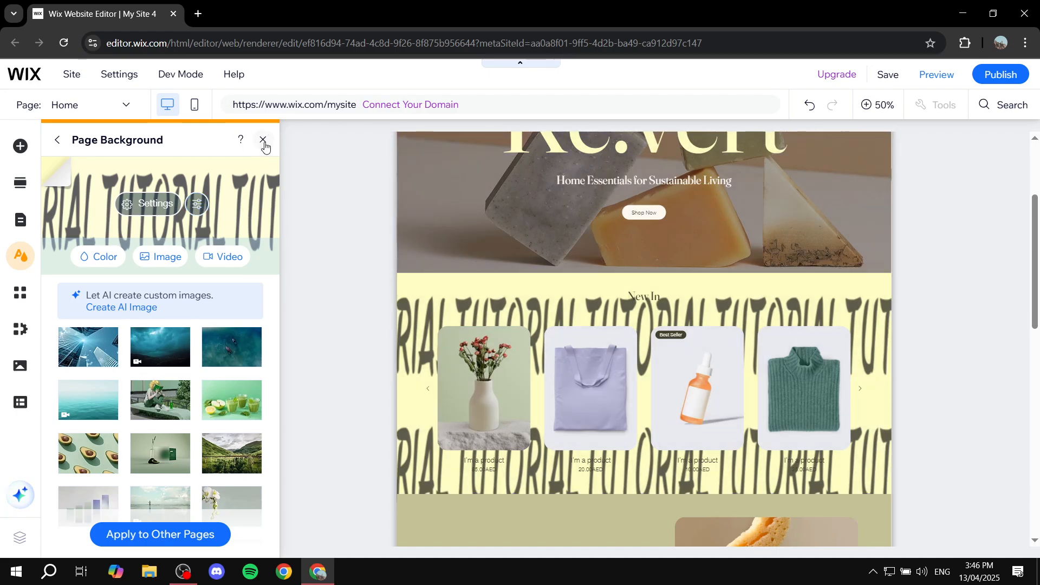
left_click(264, 141)
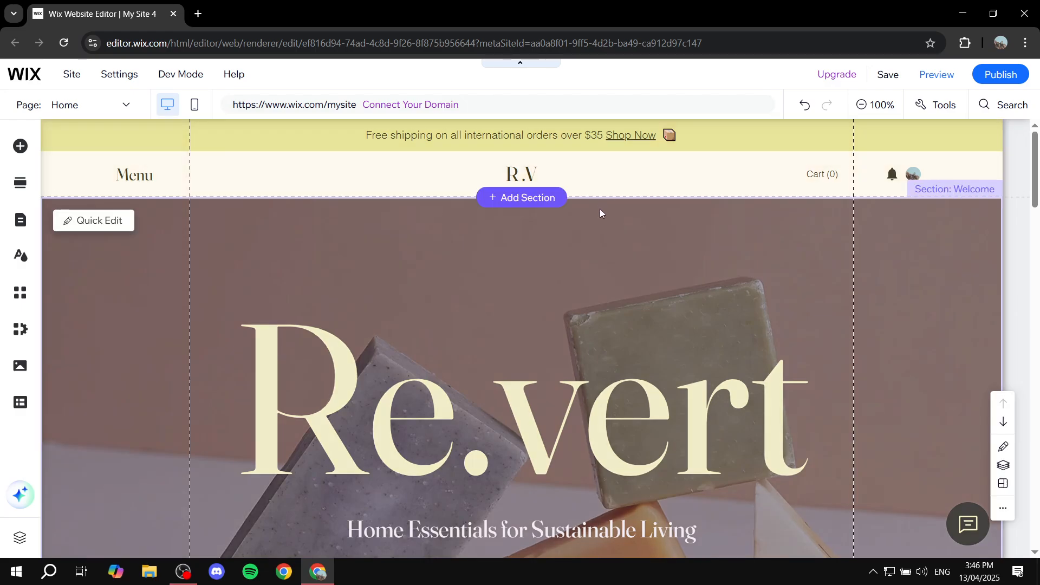
- Examine how the tiled page background shows behind and between the Home page's sections, from the welcome section to the footer
scroll(603, 214, "down", 5)
scroll(607, 220, "down", 15)
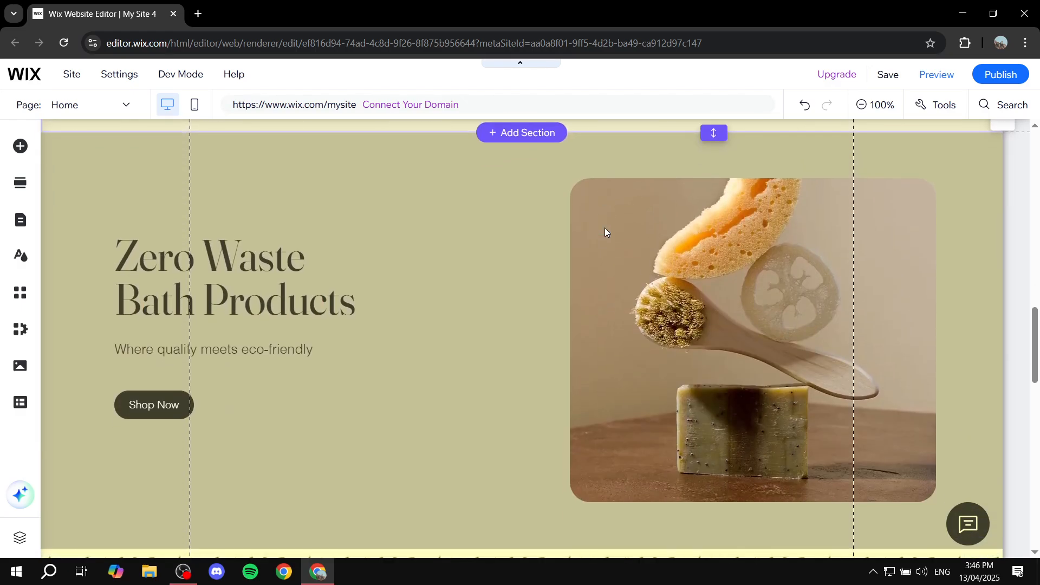
scroll(606, 230, "down", 12)
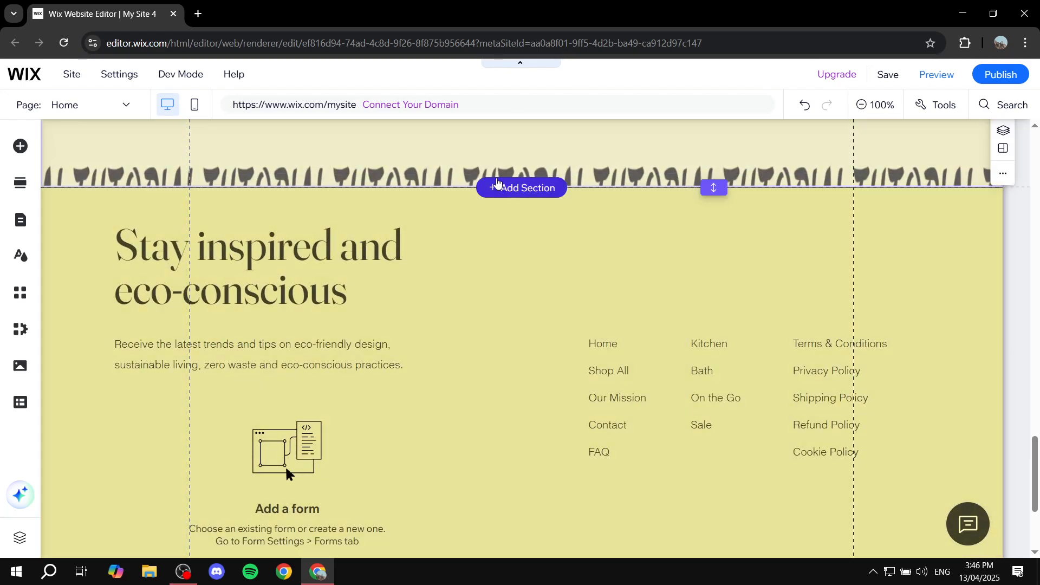
left_click(497, 187)
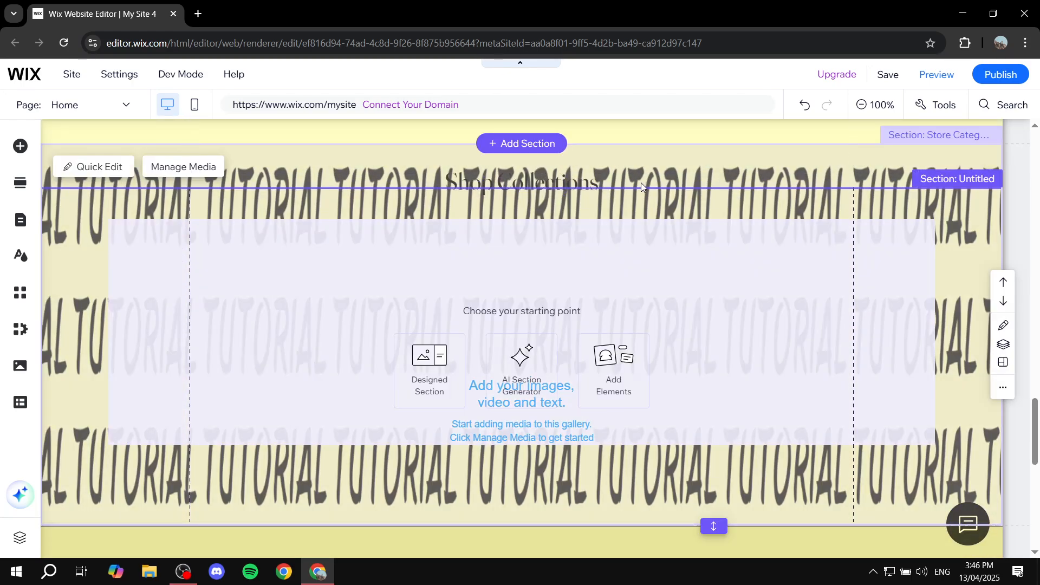
scroll(628, 278, "down", 5)
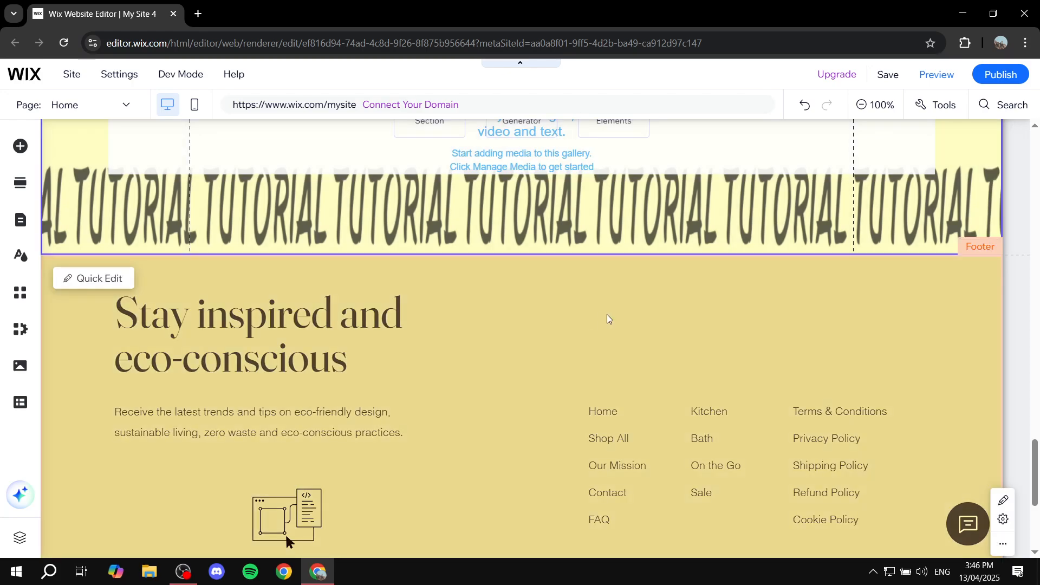
scroll(587, 299, "up", 3)
scroll(656, 233, "up", 6)
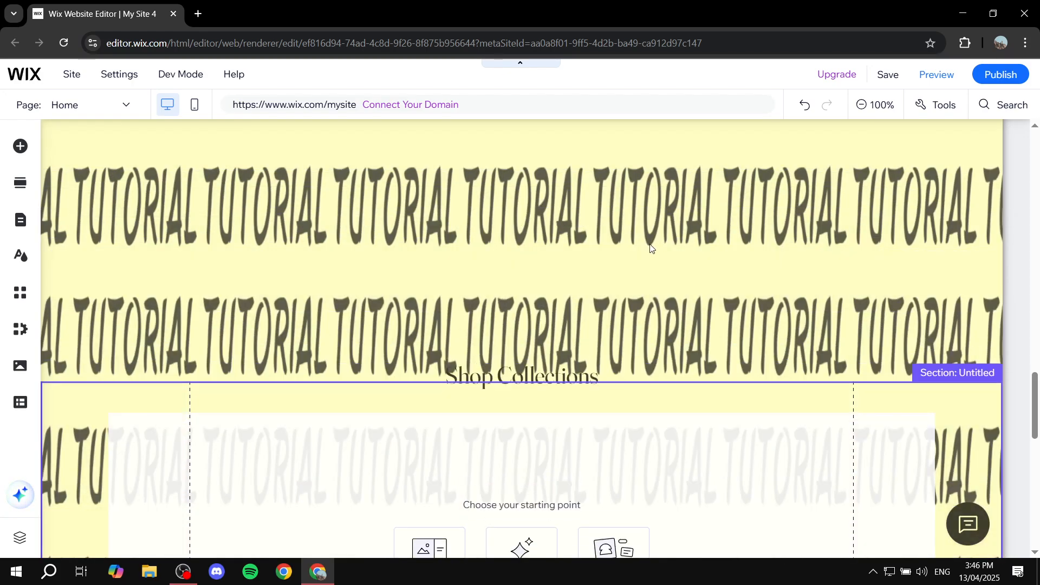
scroll(671, 263, "down", 5)
scroll(578, 233, "up", 5)
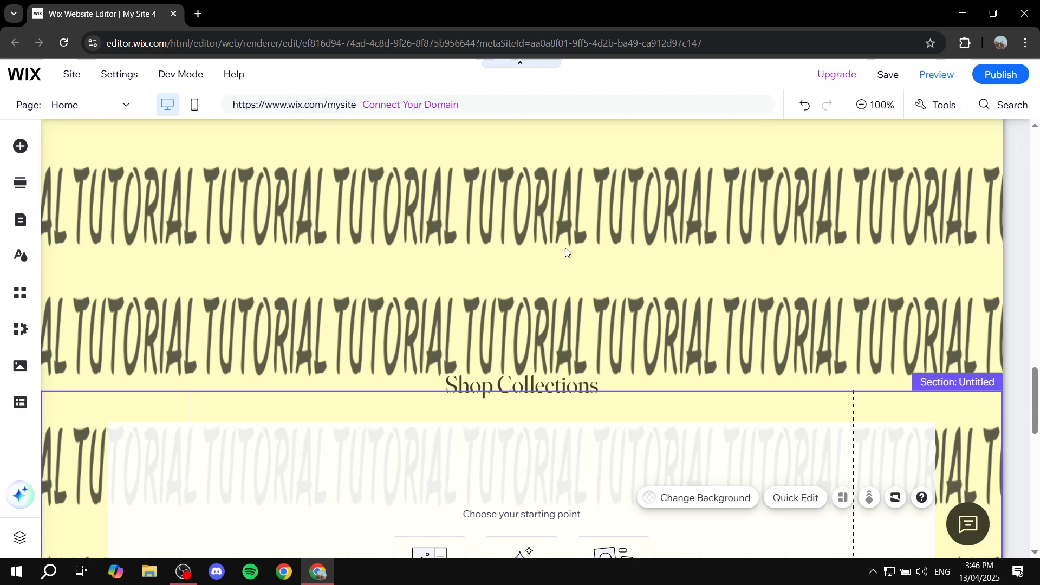
scroll(564, 249, "up", 6)
scroll(566, 262, "down", 6)
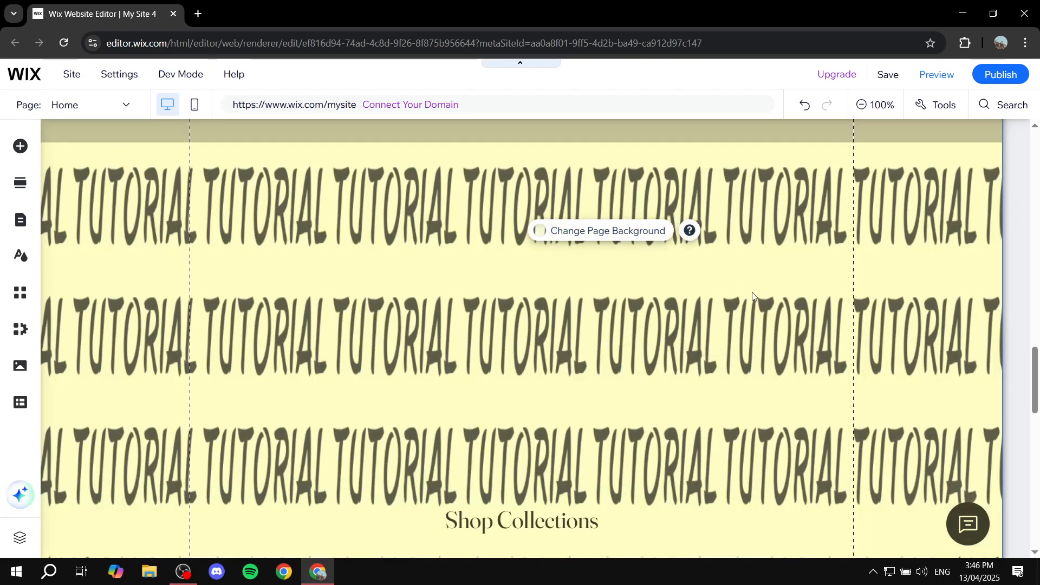
- Remove the Shop Collections gallery section that overlaps the untitled section above the footer
scroll(745, 299, "down", 5)
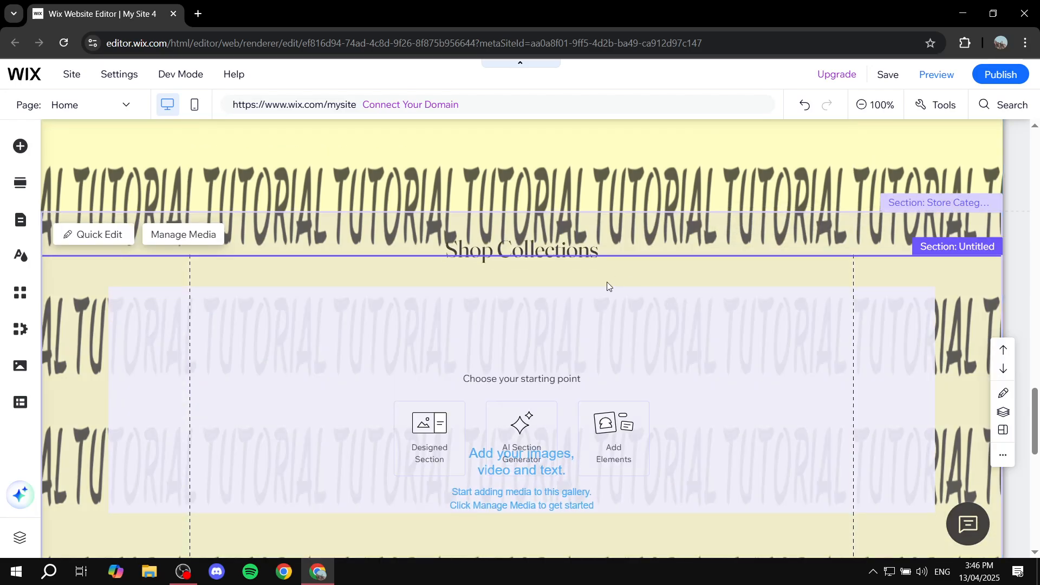
scroll(587, 271, "down", 5)
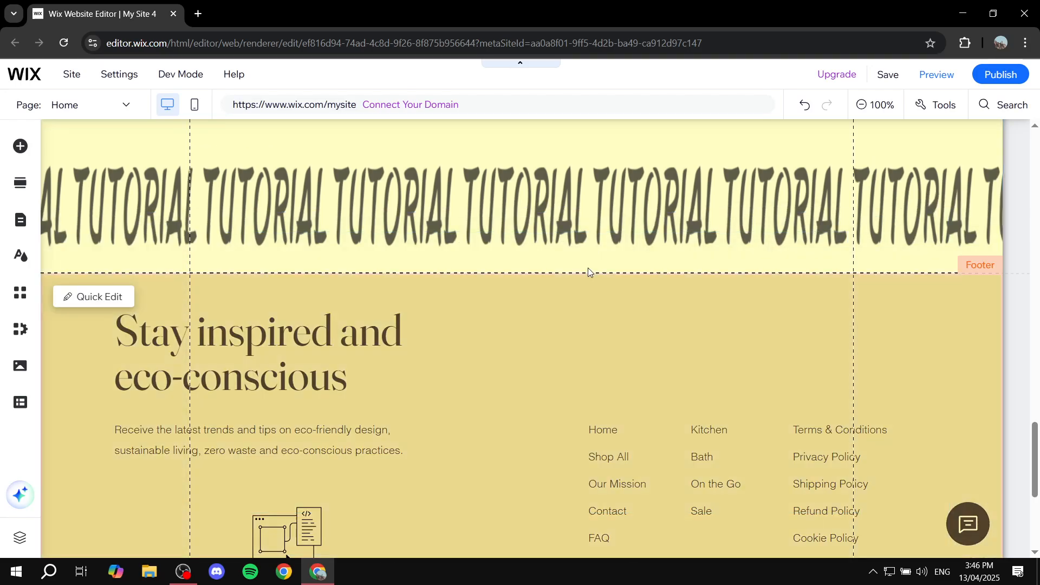
left_click(555, 273)
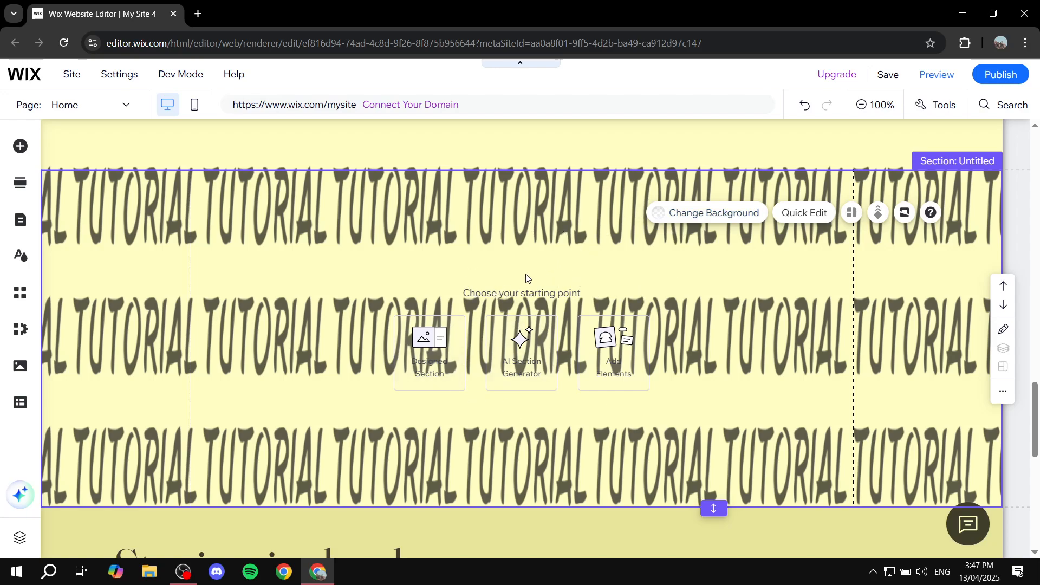
- Compare the exposed page background with the Zero Waste Bath Products section and the untitled section below it
scroll(489, 217, "up", 1)
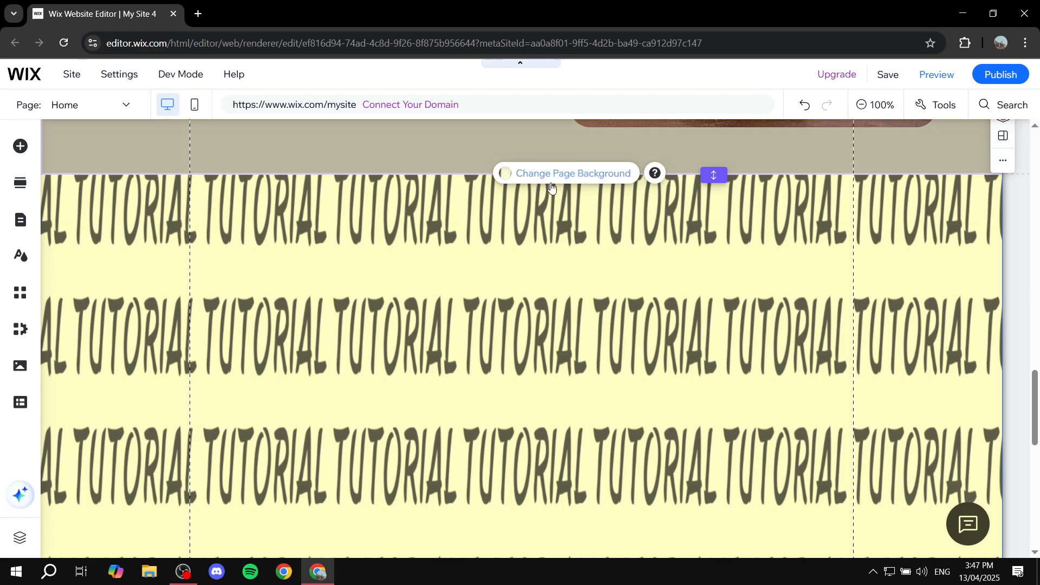
scroll(551, 187, "down", 4)
scroll(594, 293, "up", 4)
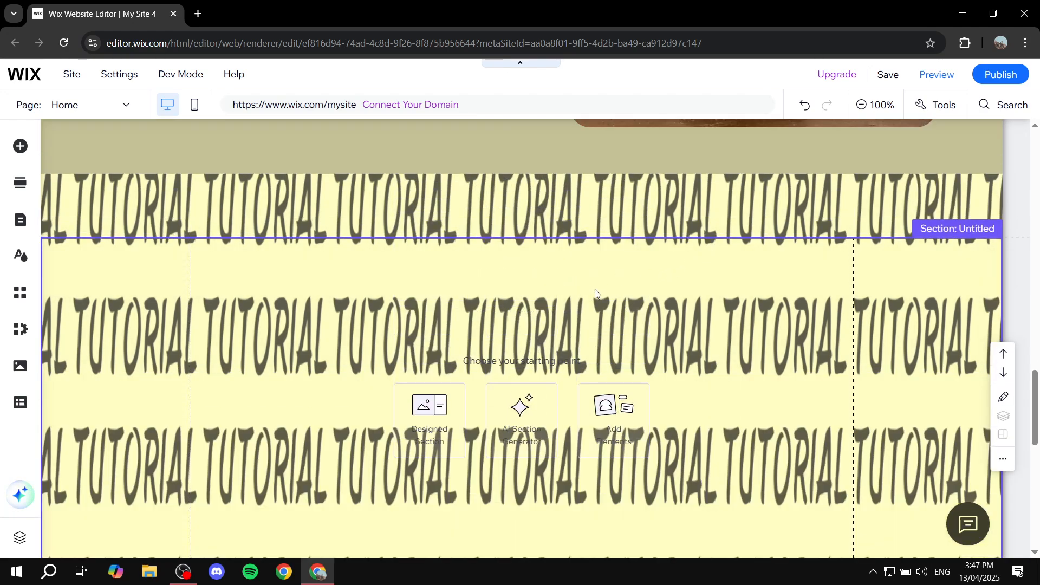
scroll(595, 289, "up", 3)
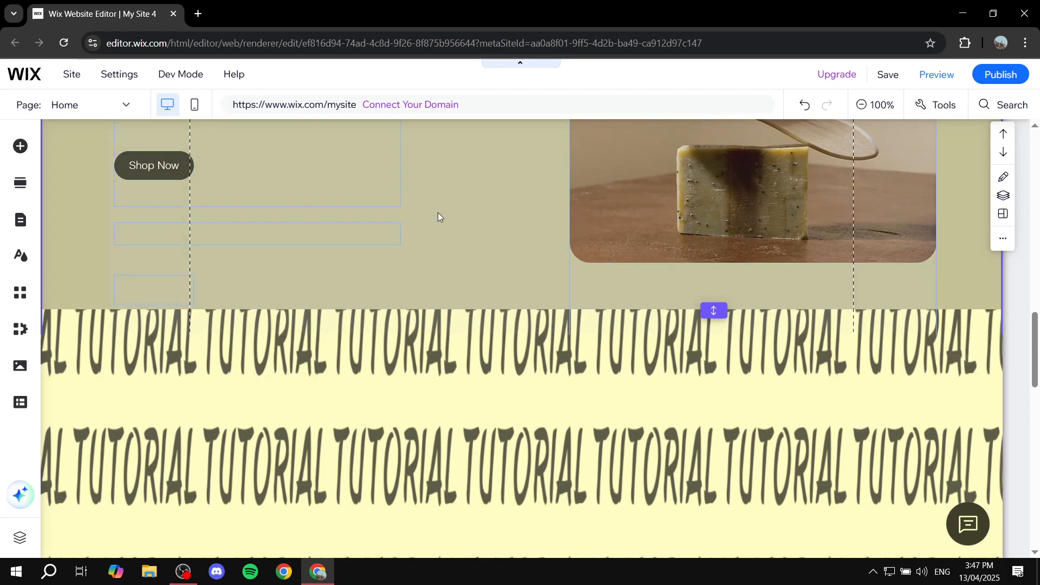
scroll(438, 217, "up", 4)
left_click(492, 277)
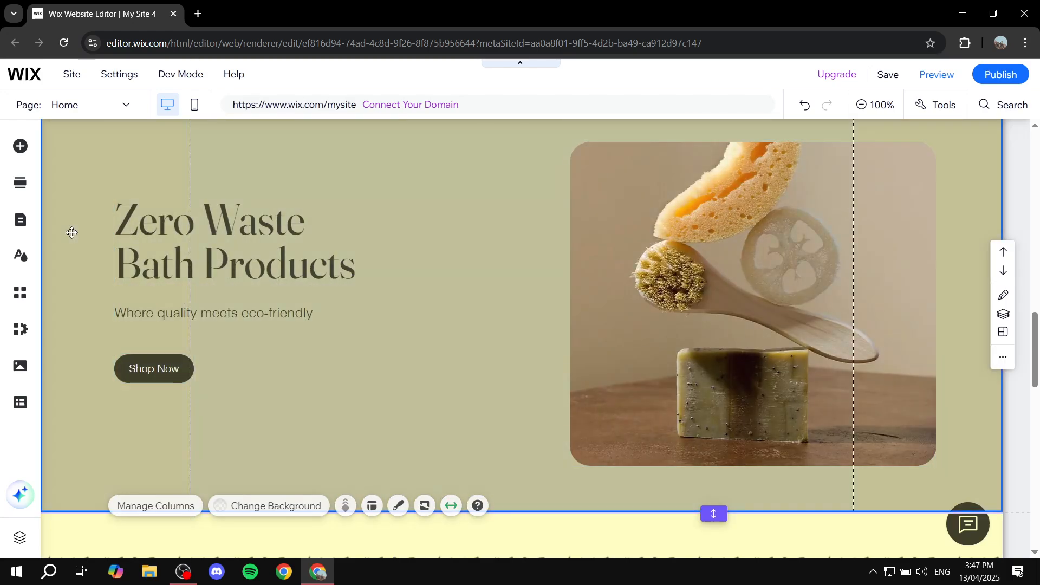
scroll(532, 278, "down", 8)
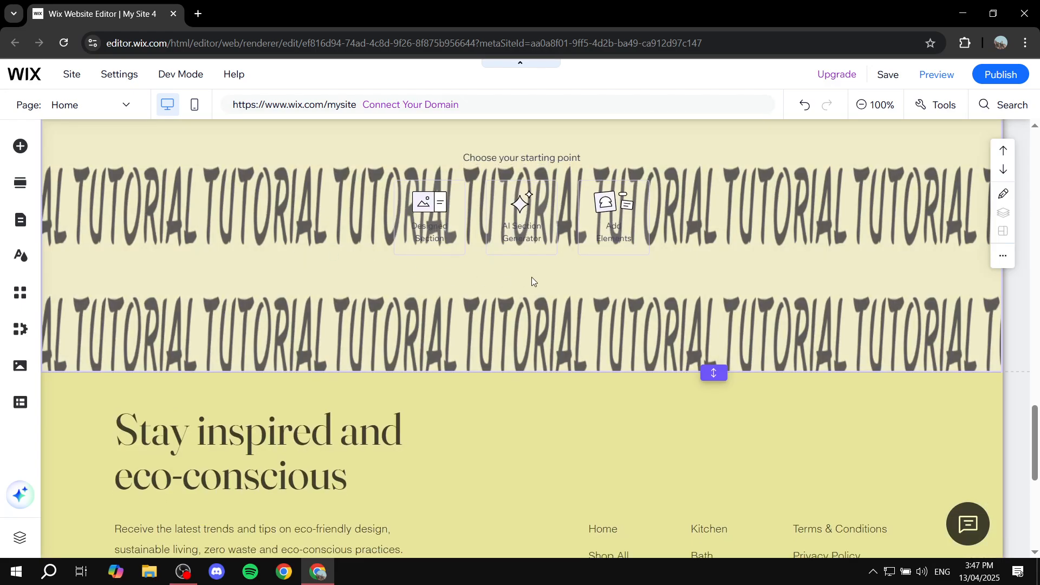
scroll(534, 287, "up", 4)
- Preview the multi-point gradient as the untitled section's background color, but settle on a Linear gradient
left_click(538, 304)
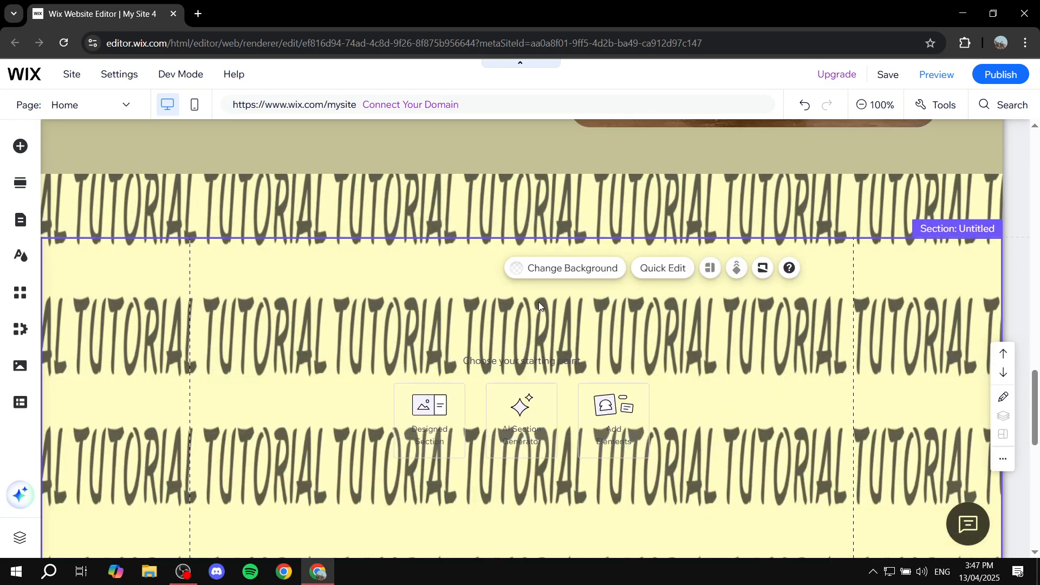
left_click(575, 269)
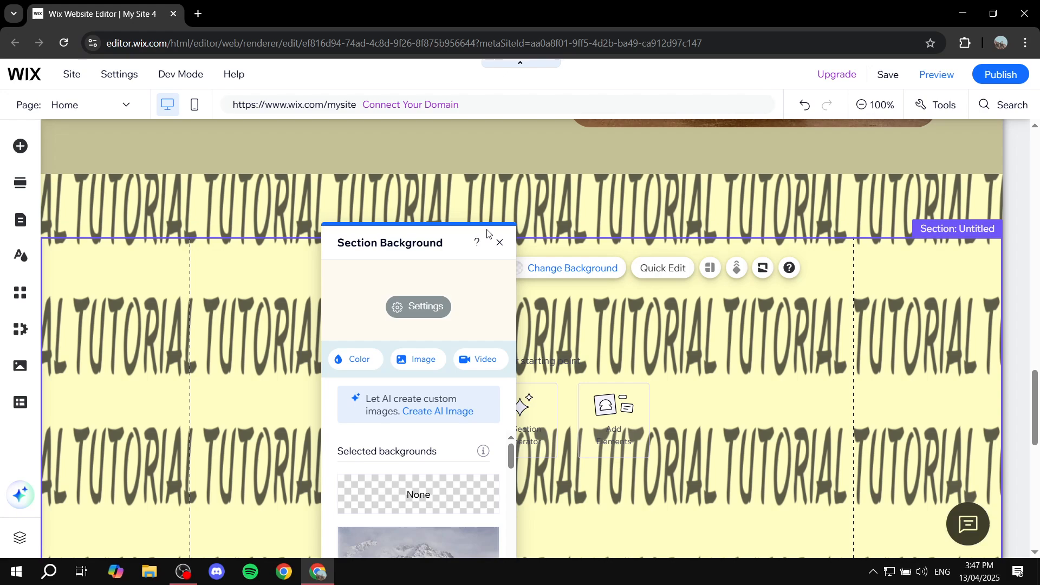
left_click(354, 365)
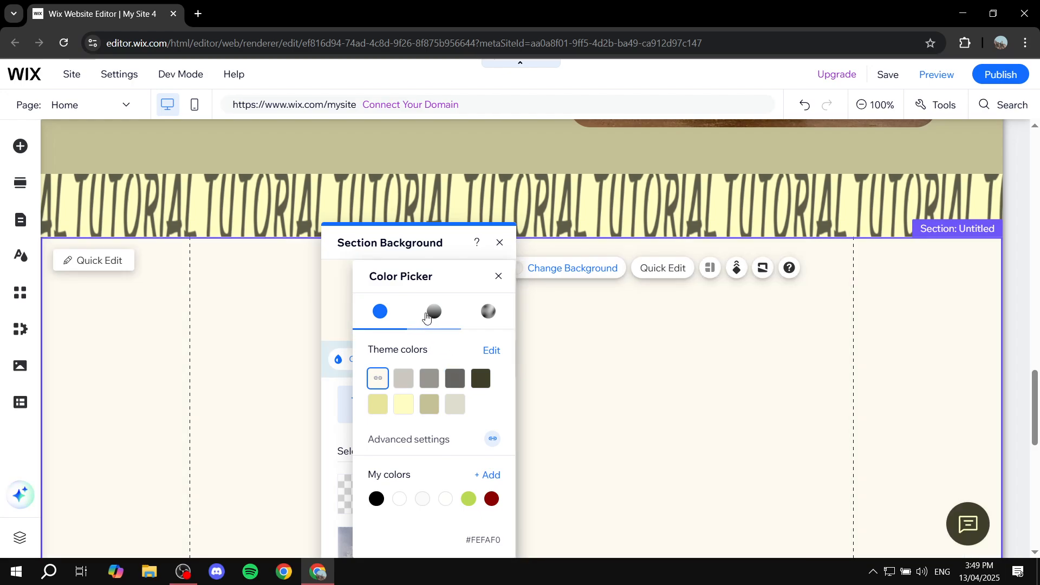
left_click(434, 313)
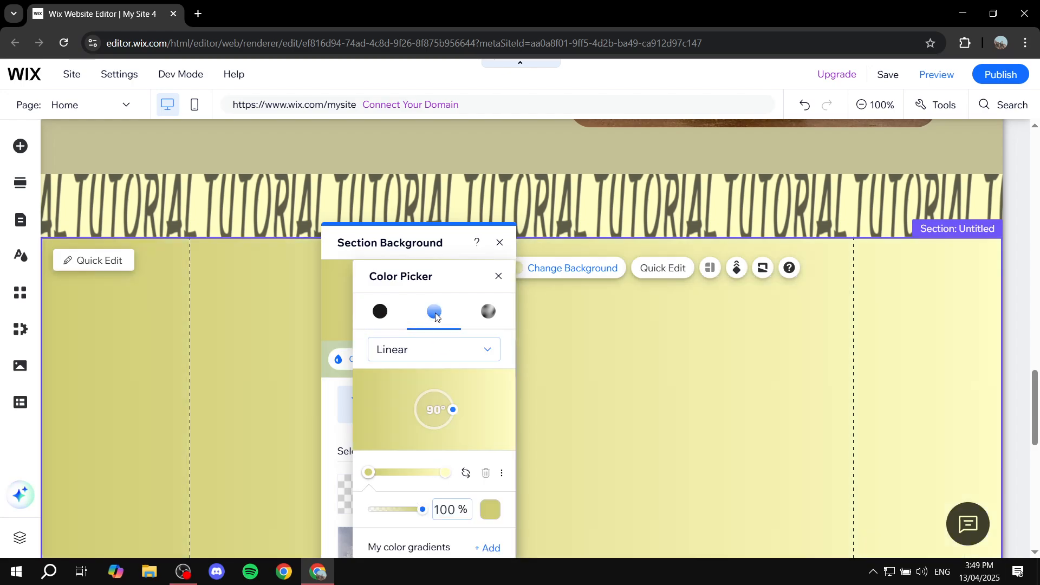
left_click(487, 312)
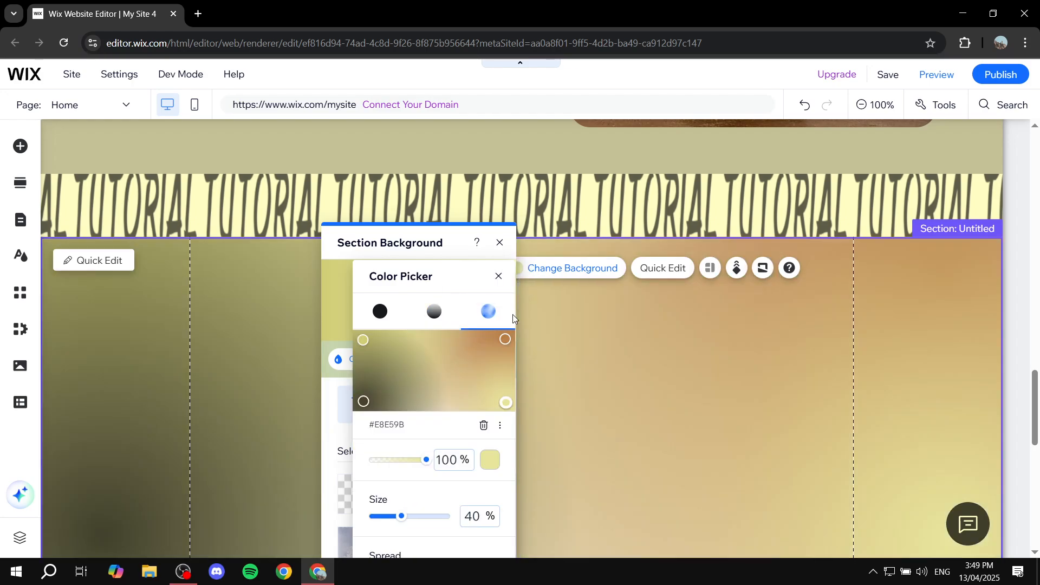
left_click(434, 312)
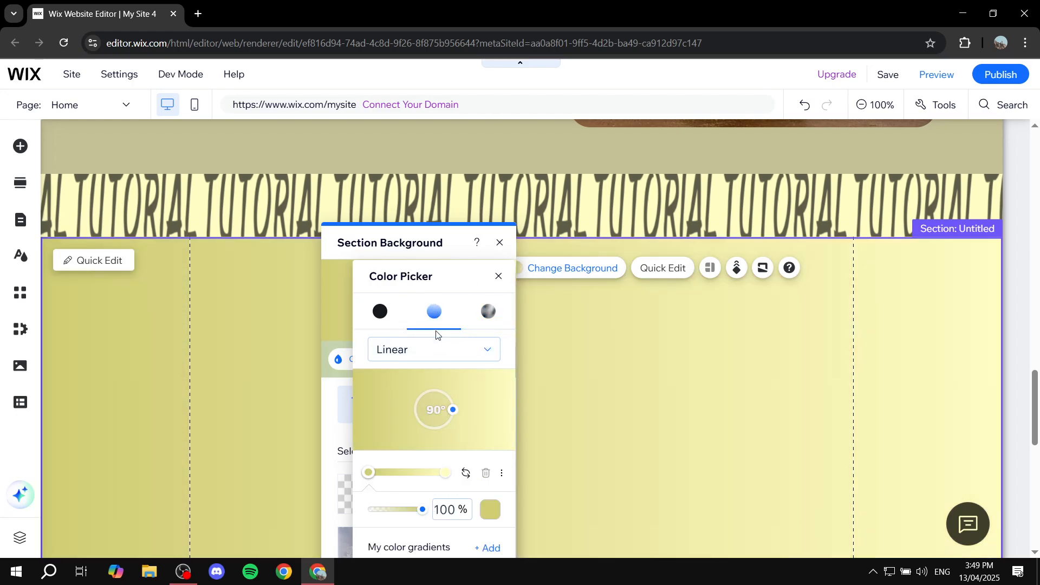
- Set the first color of the section's linear gradient to the dark theme color #403F2B
scroll(452, 401, "down", 1)
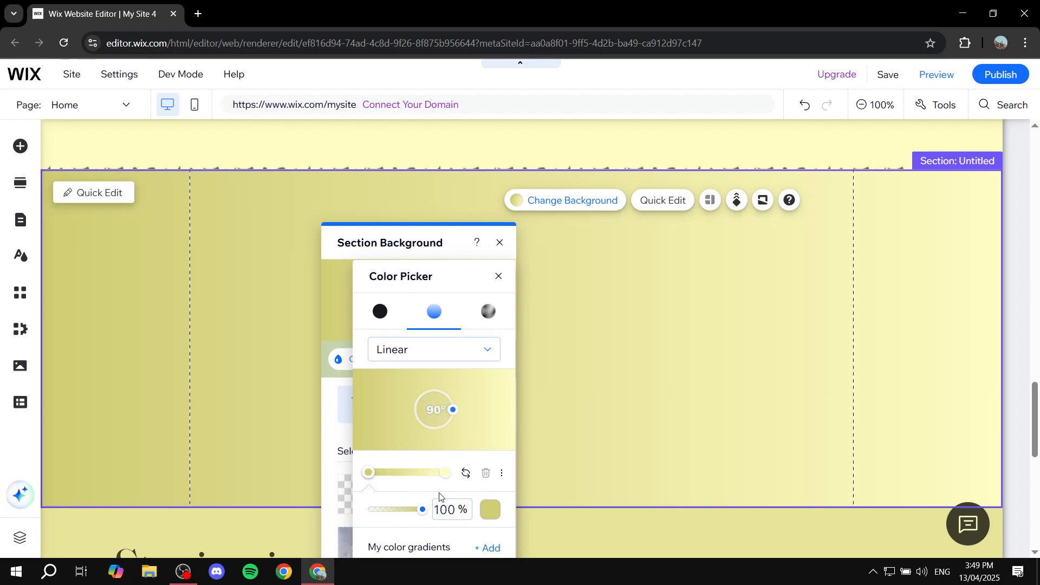
left_click(491, 509)
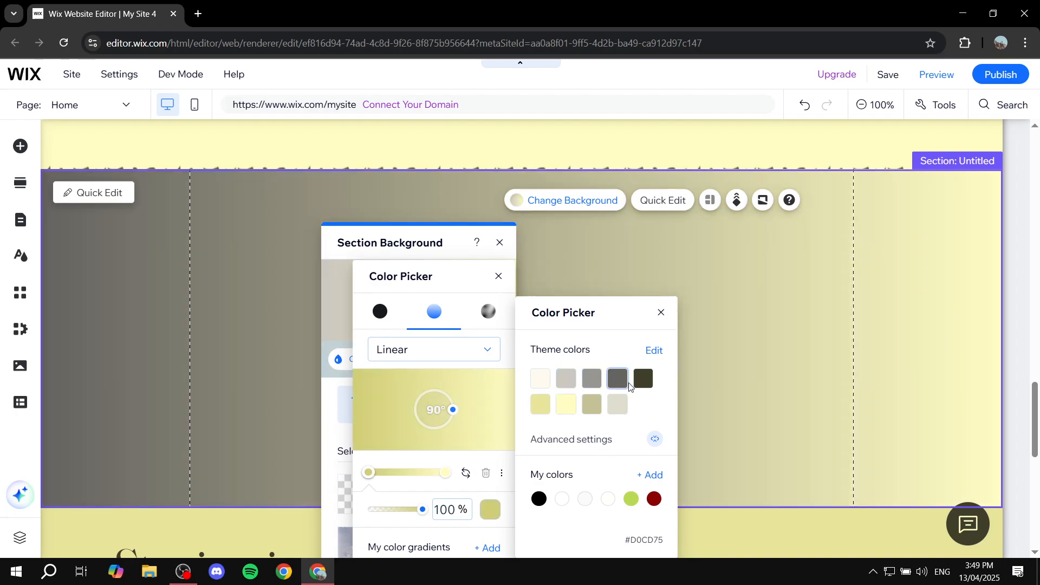
left_click(644, 379)
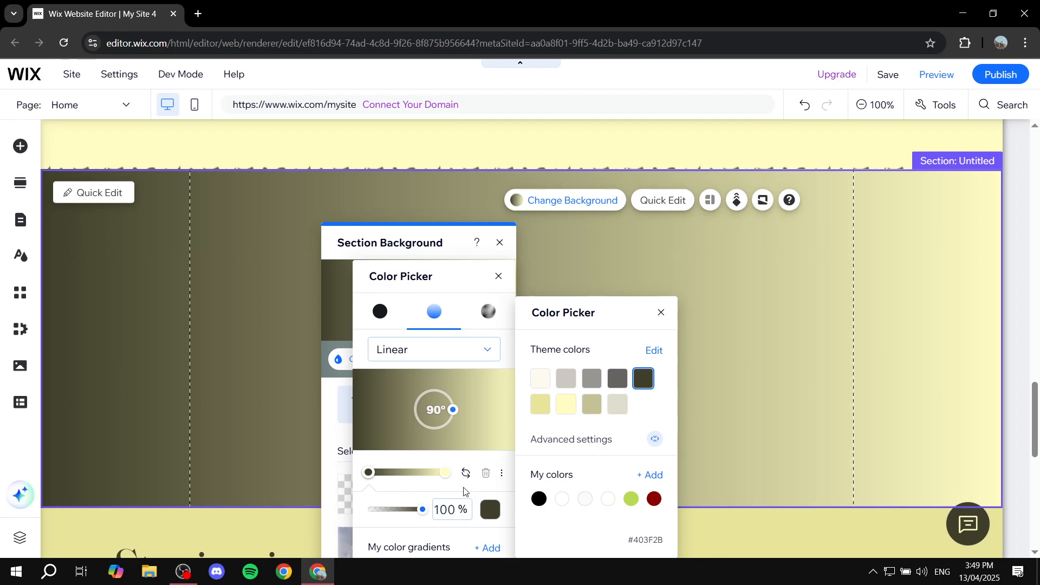
- Set the last color of the section's linear gradient to a custom dark olive
left_click(445, 474)
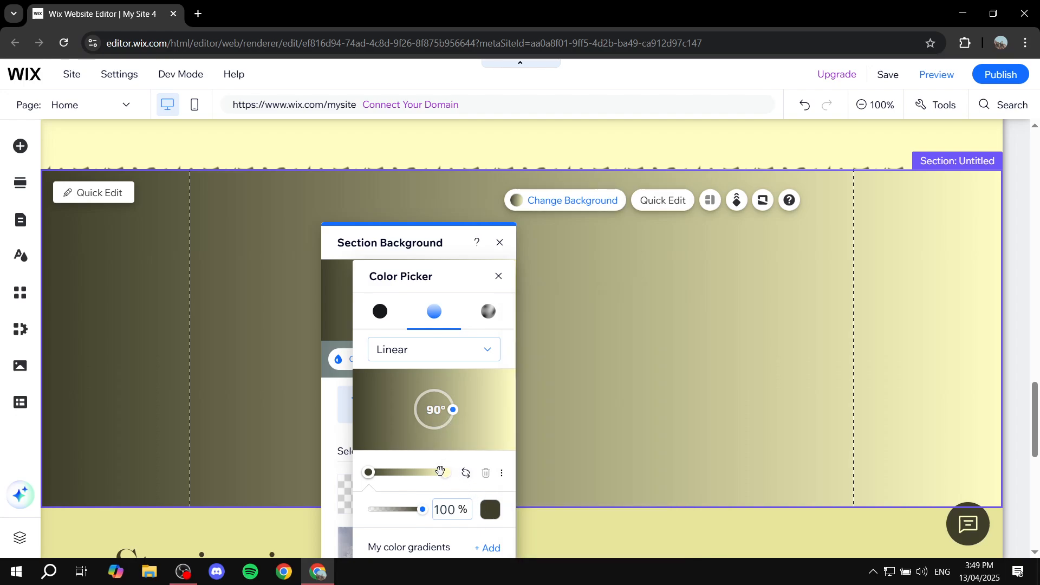
left_click(442, 473)
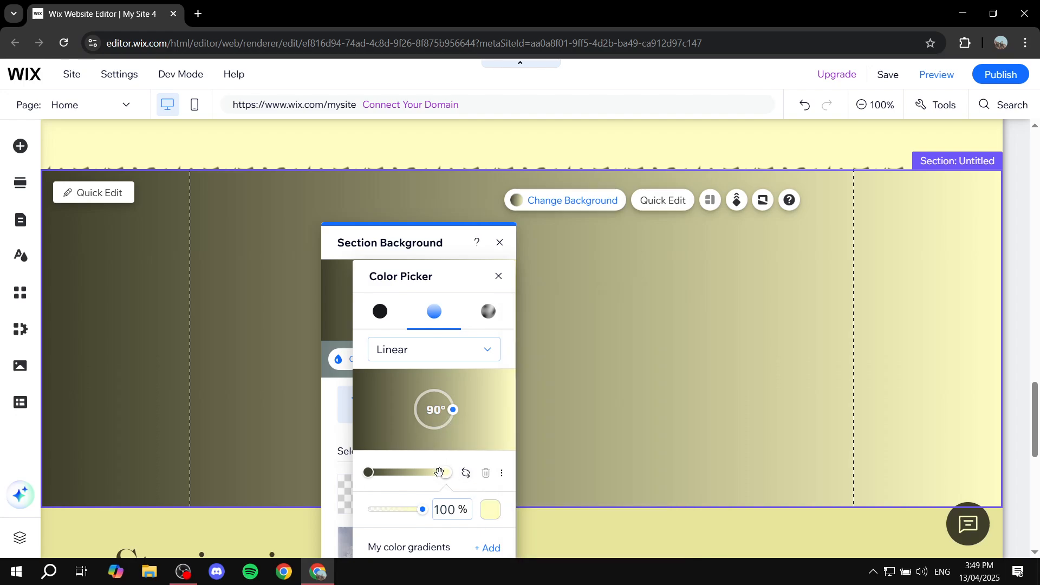
left_click(490, 512)
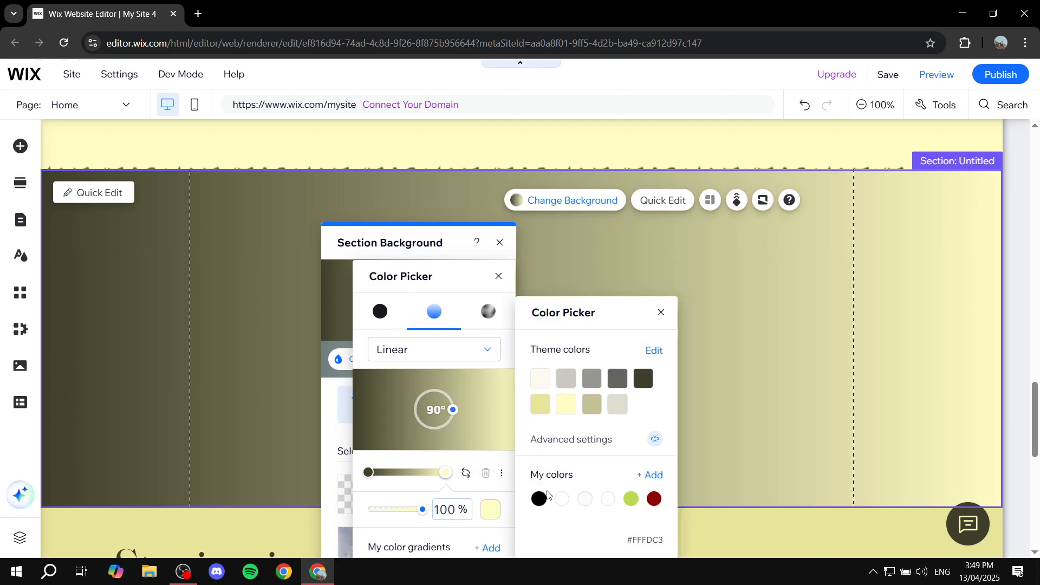
left_click(652, 475)
left_click_drag(623, 386, 684, 414)
left_click_drag(662, 339, 673, 378)
left_click(662, 313)
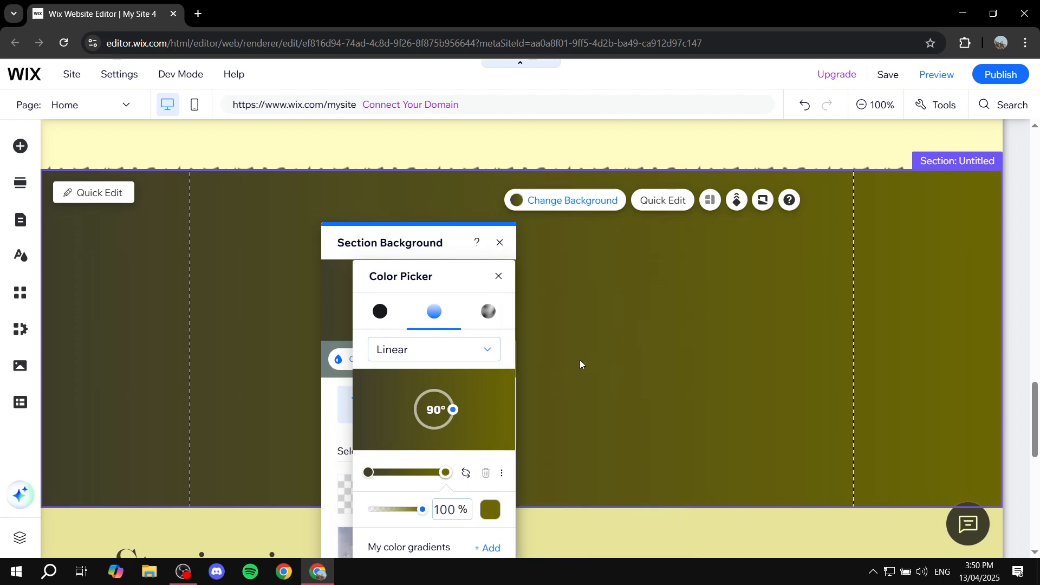
- Shift the olive gradient stop inward, rotate the gradient to 337°, and close the color picker, leaving the section background settings open
left_click_drag(443, 474, 420, 472)
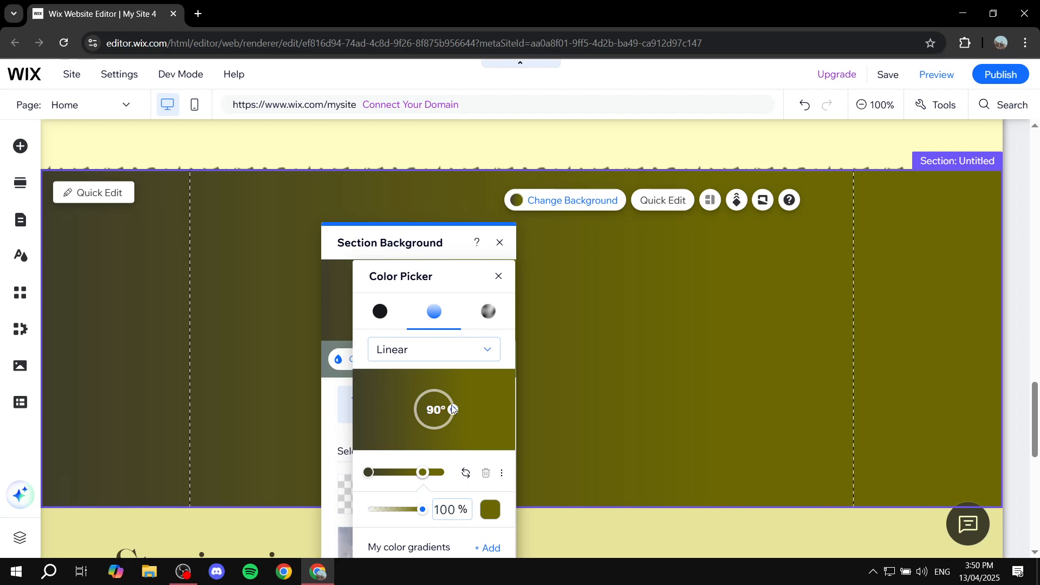
left_click_drag(453, 410, 429, 397)
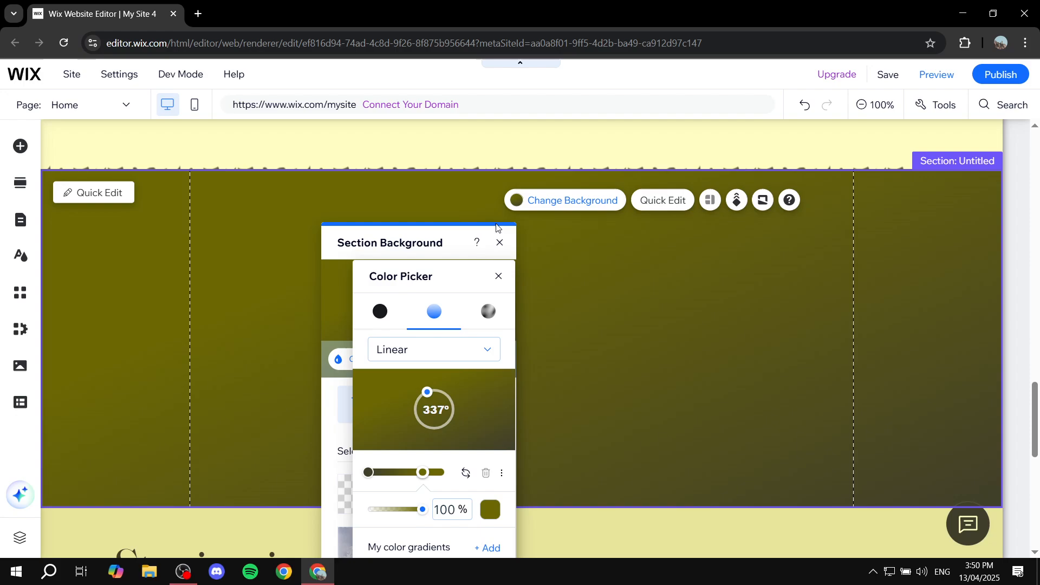
left_click(500, 243)
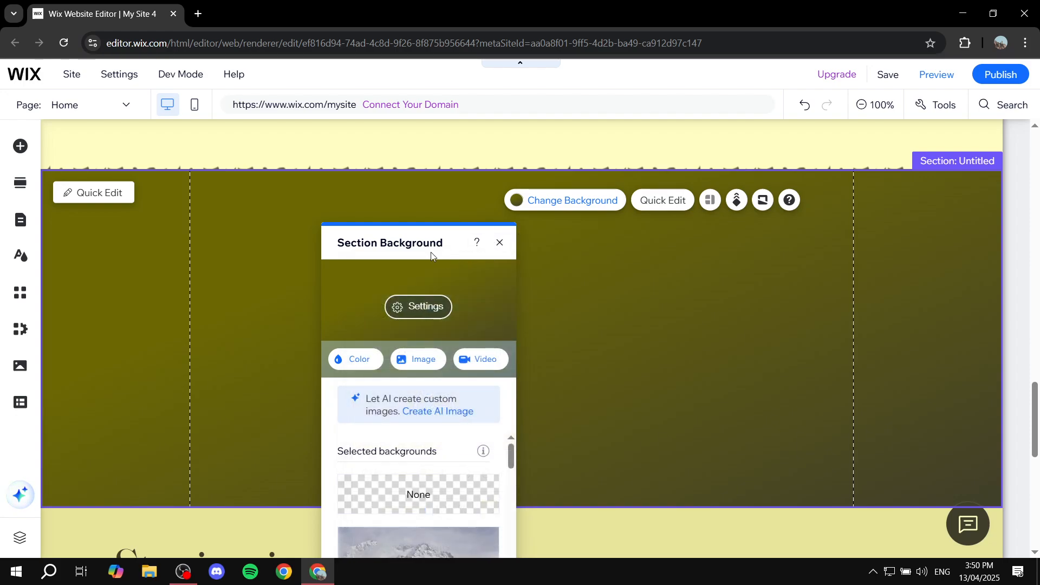
left_click_drag(429, 242, 458, 188)
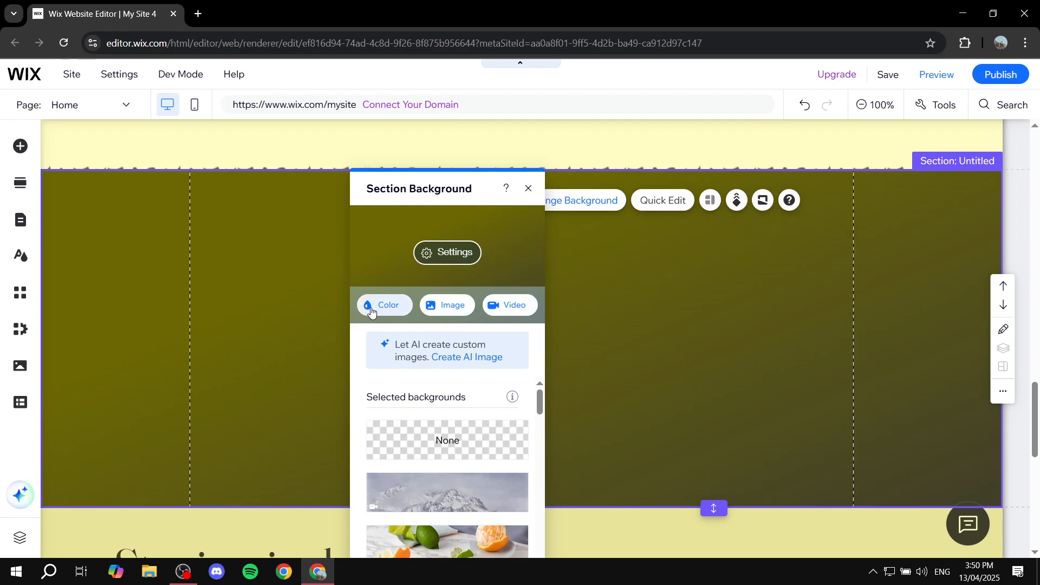
- Set the untitled section's background to the Roasted Coffee Beans image from Media from Wix and close the background settings
left_click(391, 306)
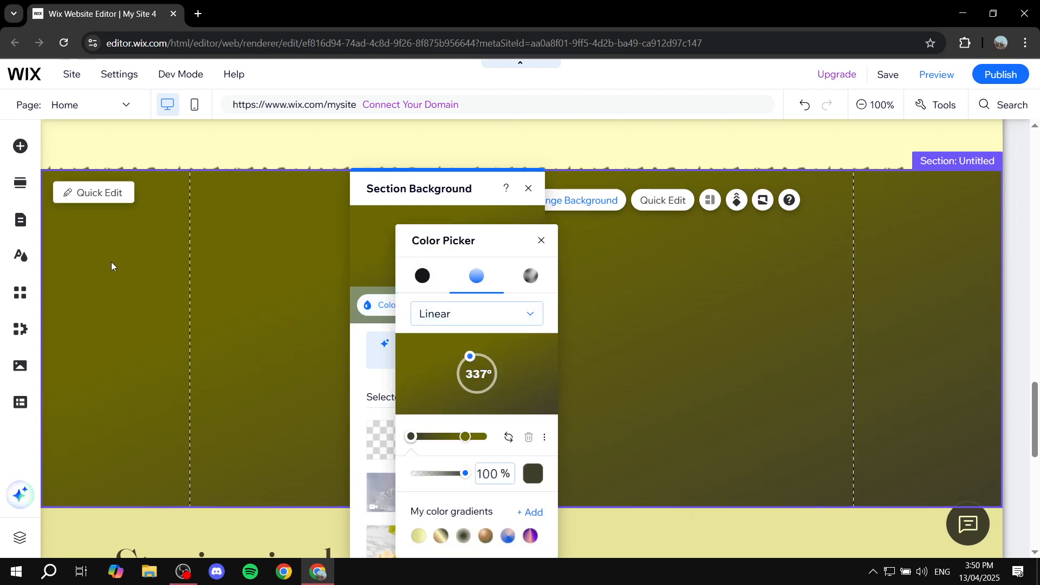
left_click(542, 241)
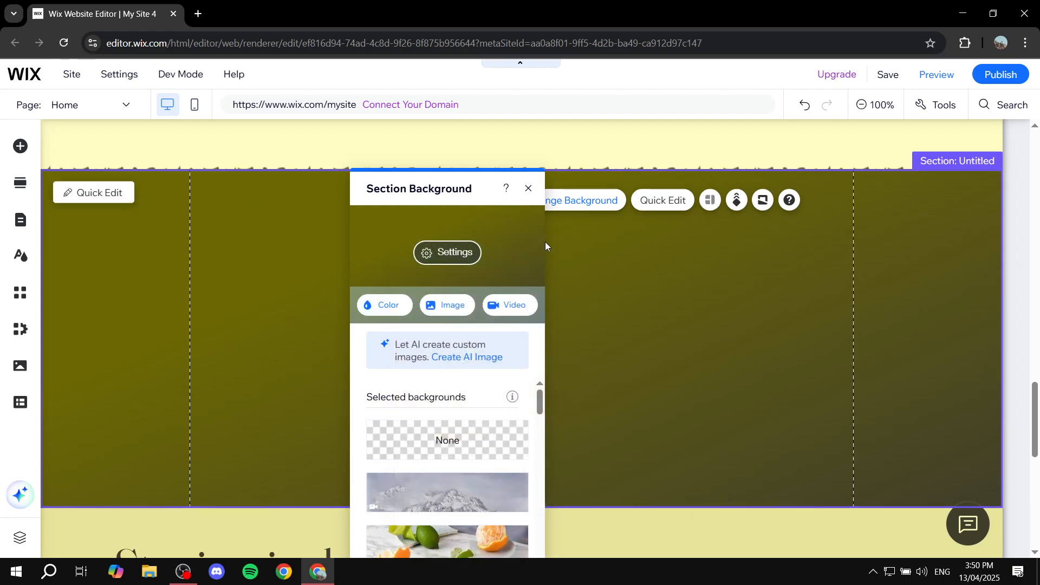
left_click(452, 313)
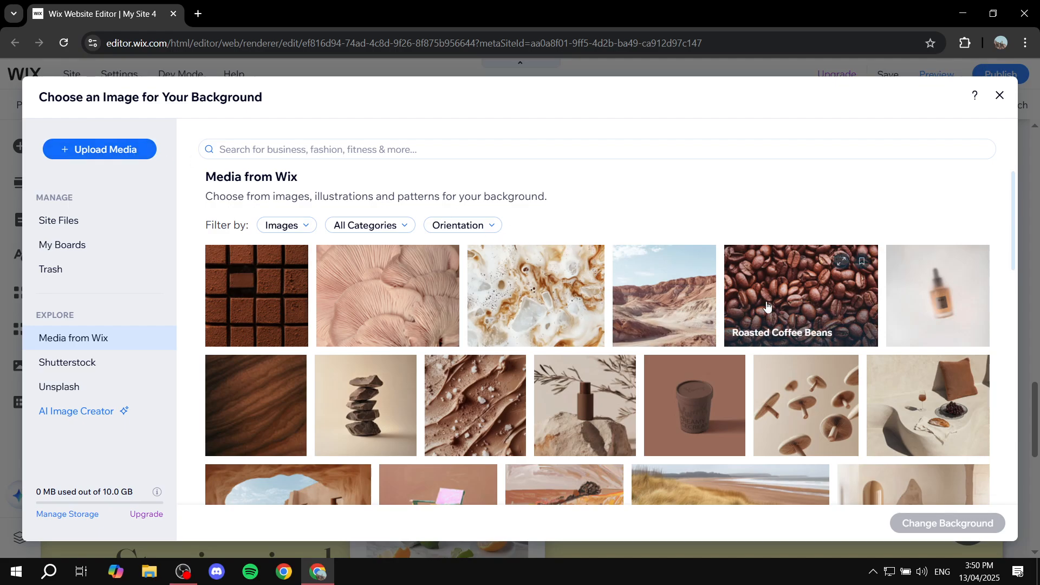
left_click(767, 306)
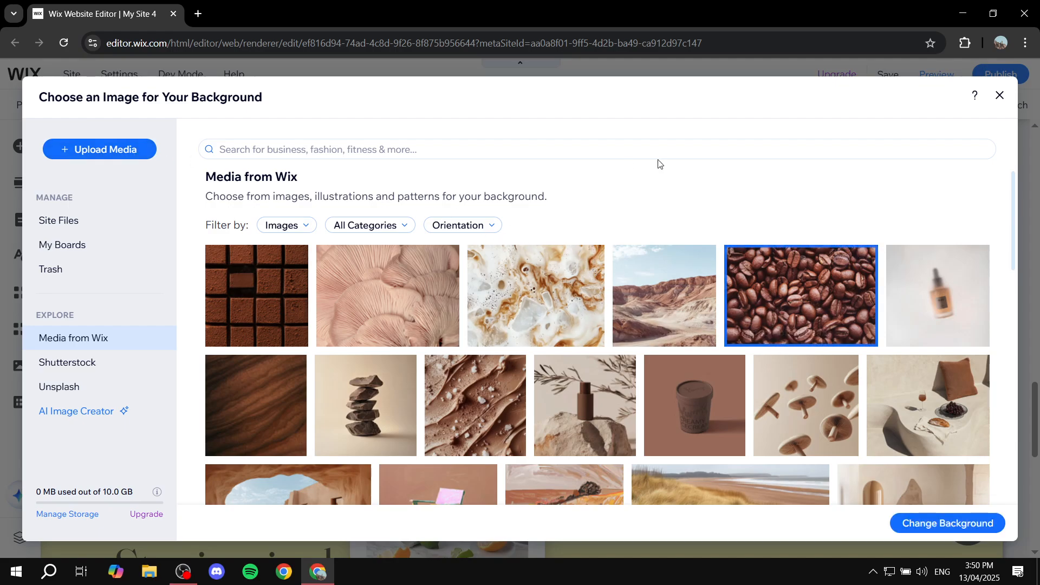
left_click(935, 535)
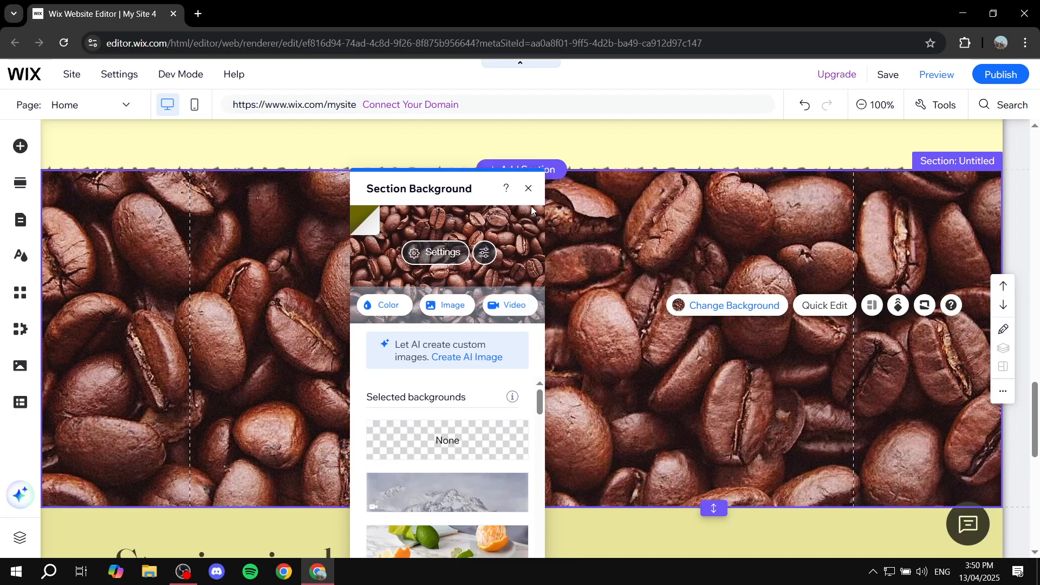
left_click(528, 189)
- Add a blank section above the footer and place the black Classic strip in it
scroll(542, 244, "down", 2)
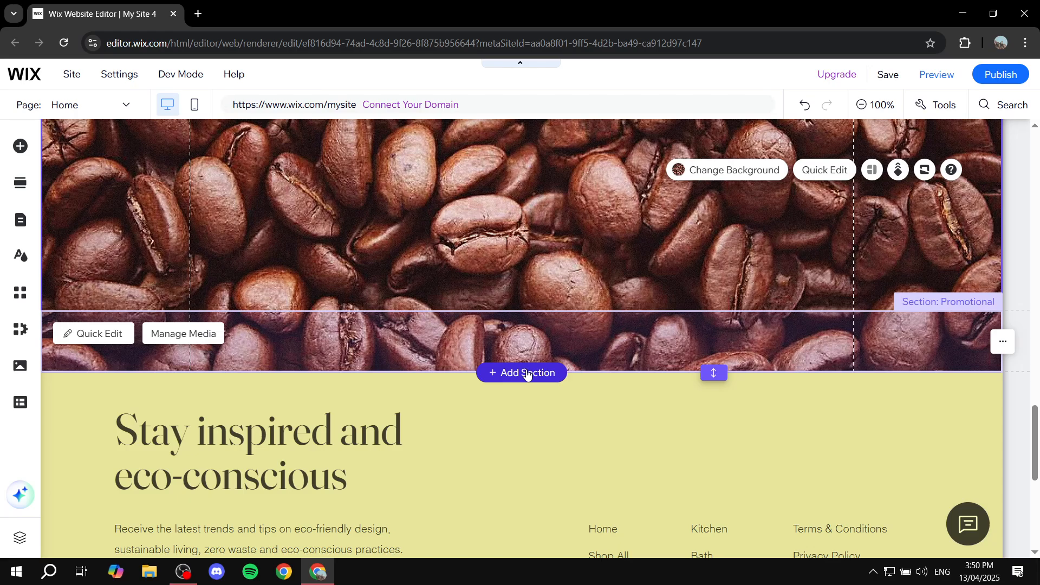
left_click(528, 373)
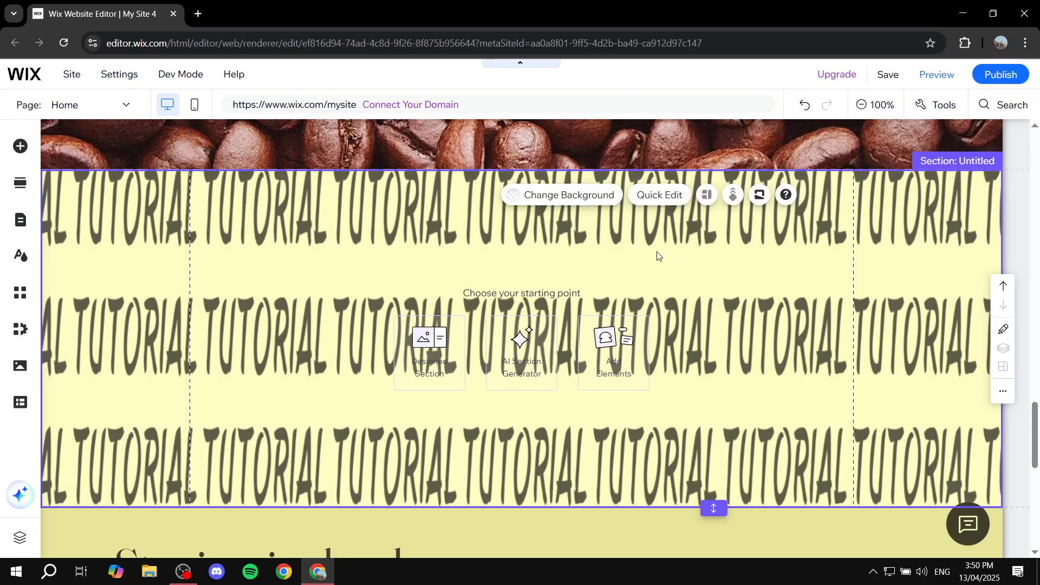
left_click(20, 157)
left_click(69, 227)
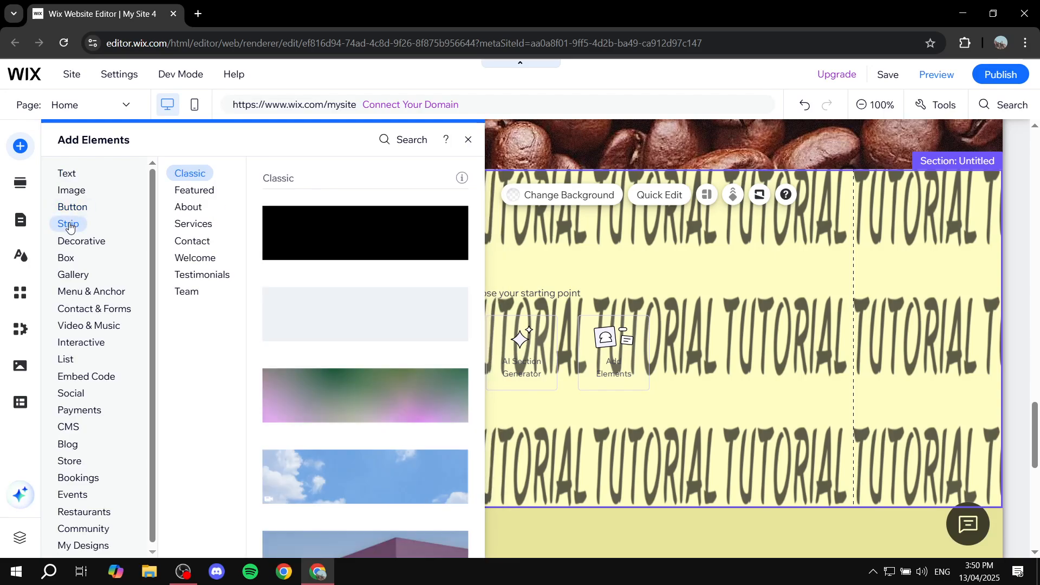
left_click_drag(387, 247, 595, 371)
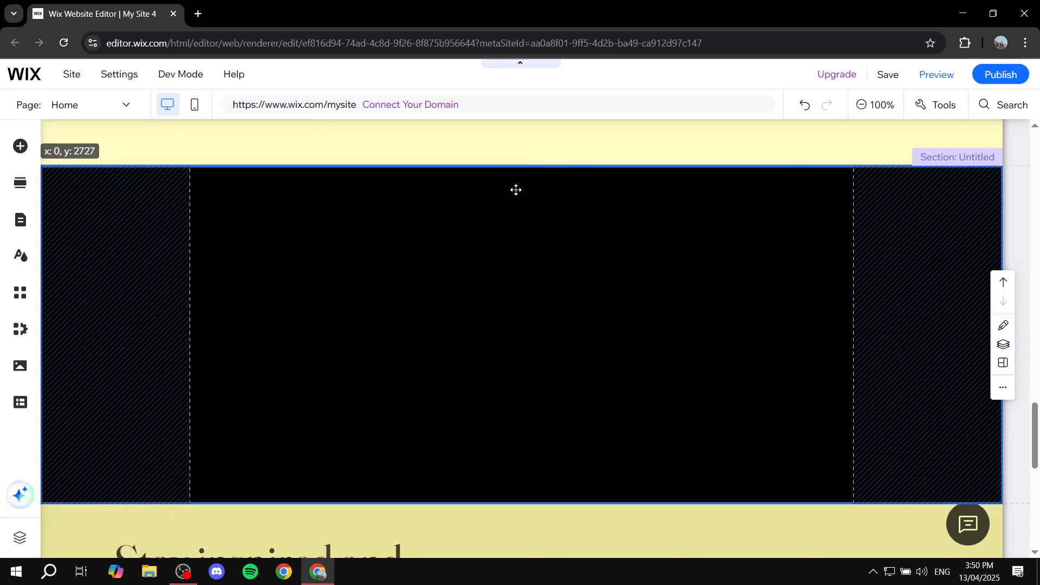
- Set the black strip's background to the 3-second video of transparent bubbles from Media from Wix
scroll(405, 172, "up", 2)
scroll(504, 169, "down", 2)
scroll(520, 178, "up", 2)
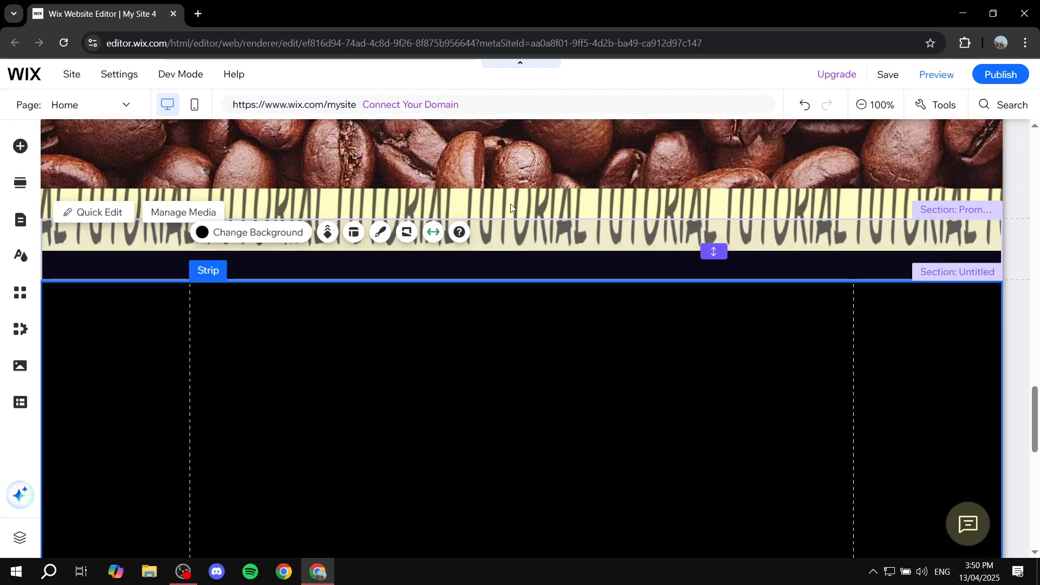
scroll(509, 217, "down", 1)
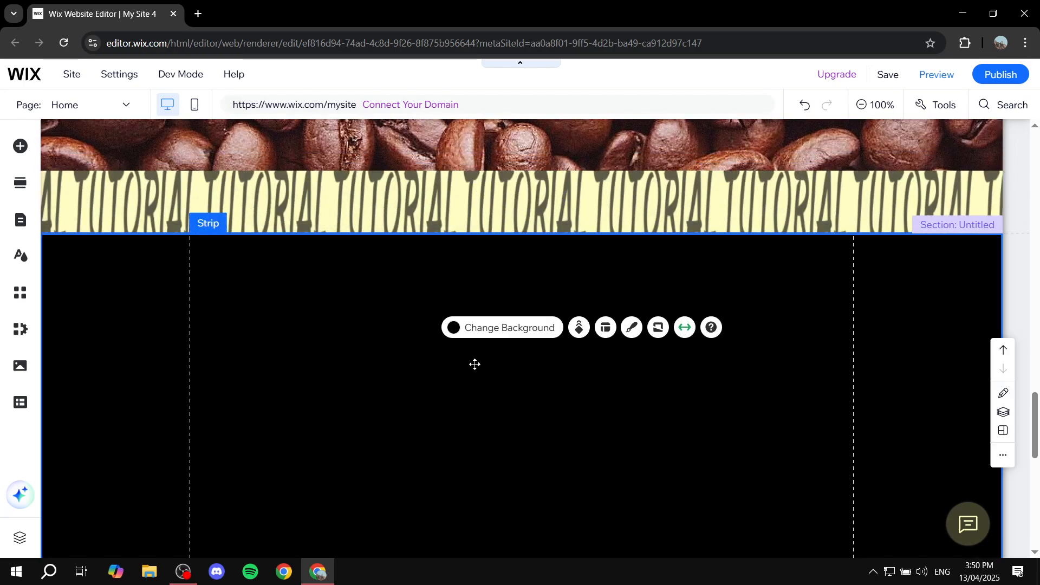
left_click(497, 329)
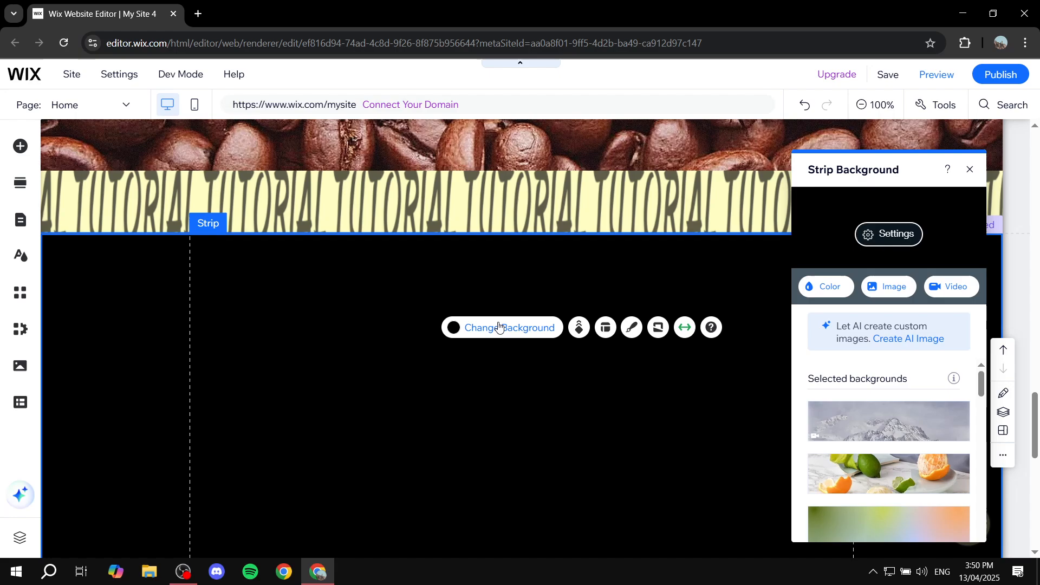
left_click(961, 292)
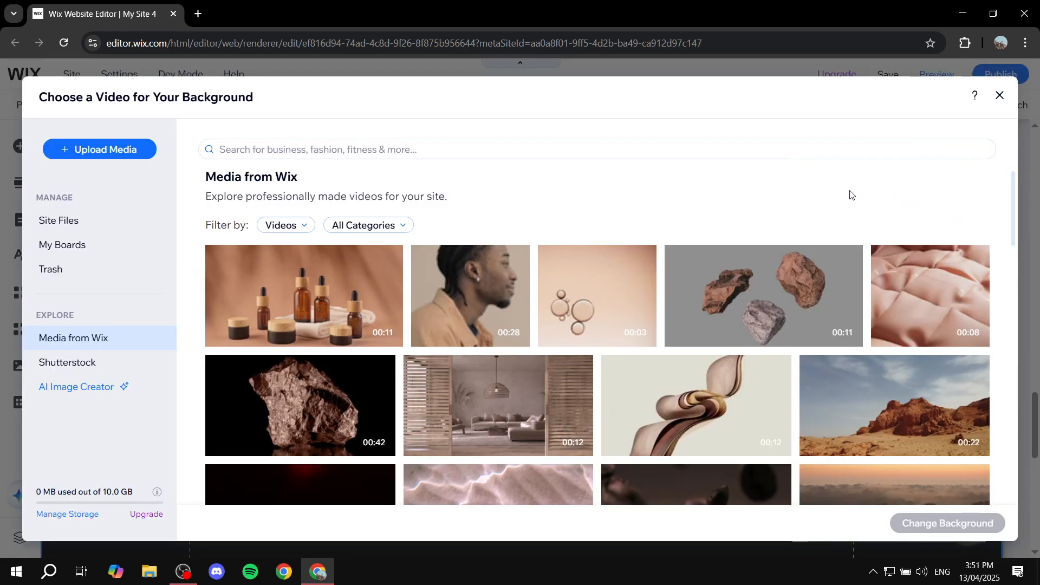
left_click(604, 297)
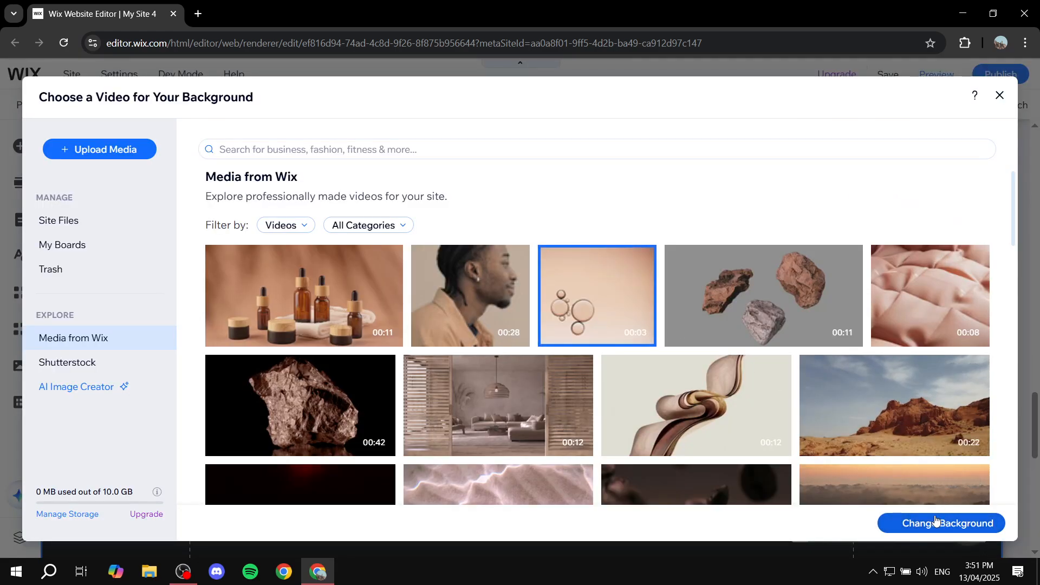
left_click(936, 520)
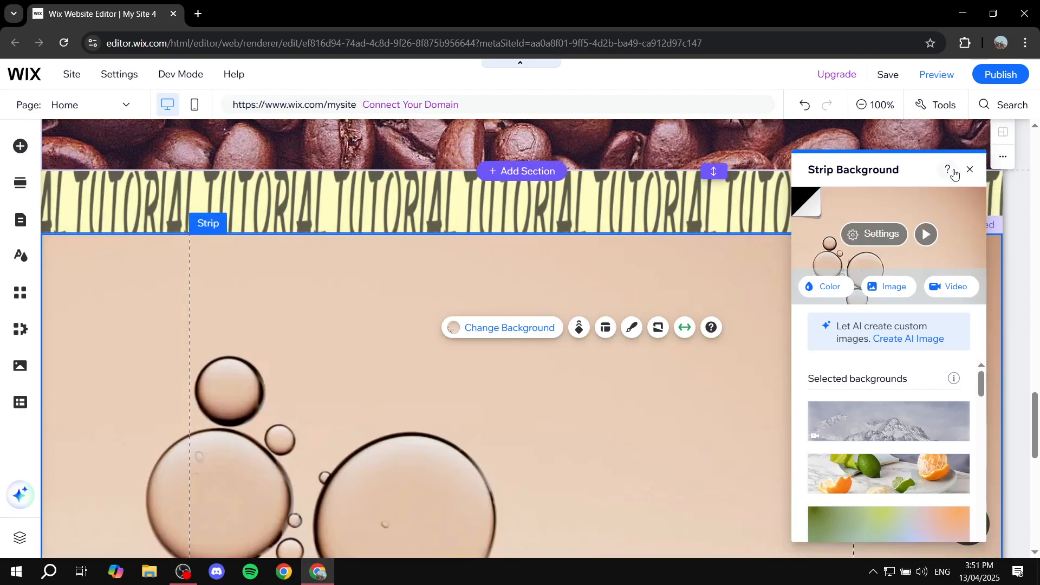
- Open the strip's color options, reapply the 3-second bubble video as its background, and close the background settings
left_click(824, 286)
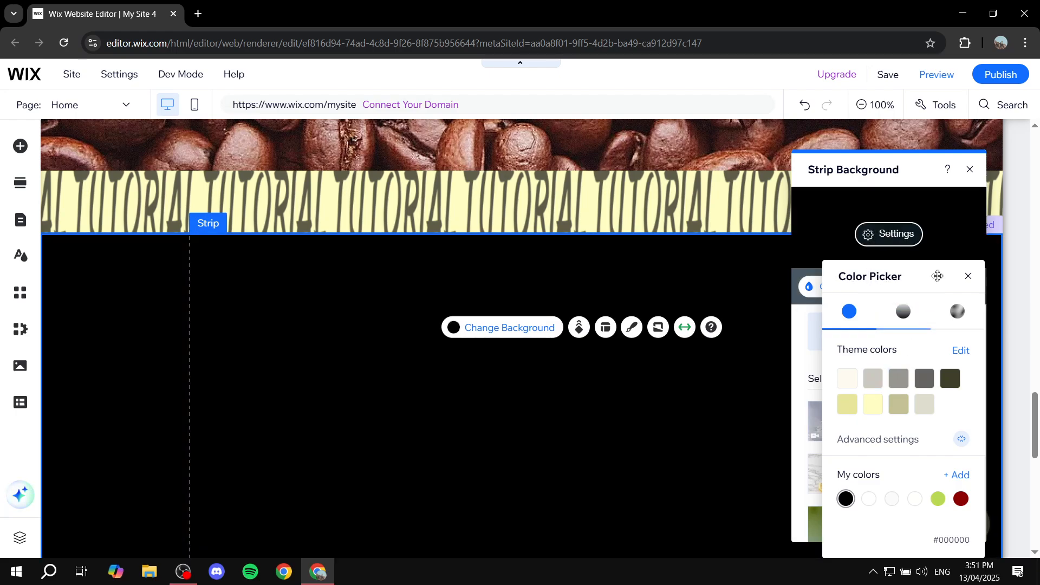
left_click(973, 187)
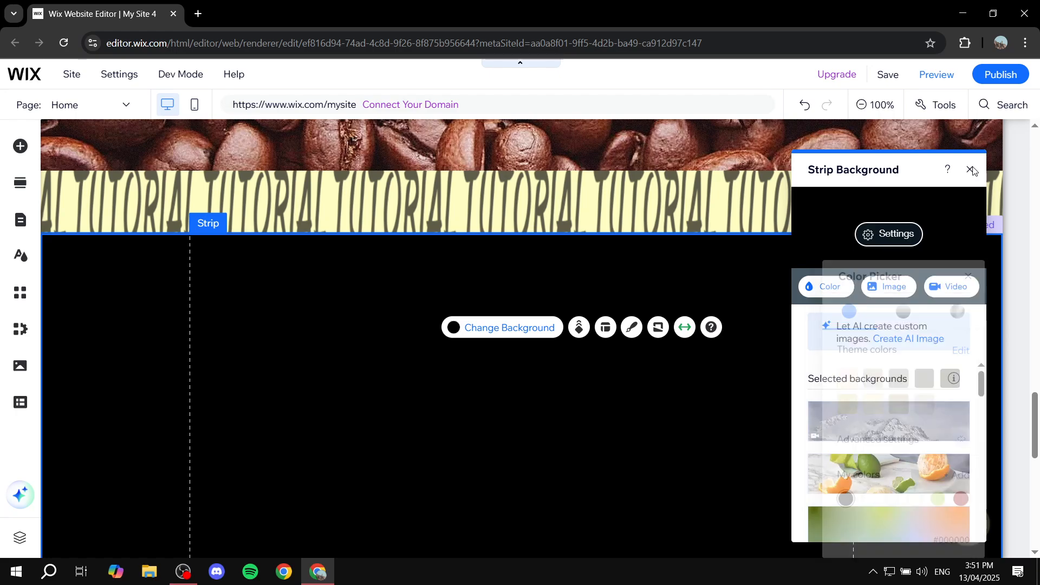
left_click(944, 282)
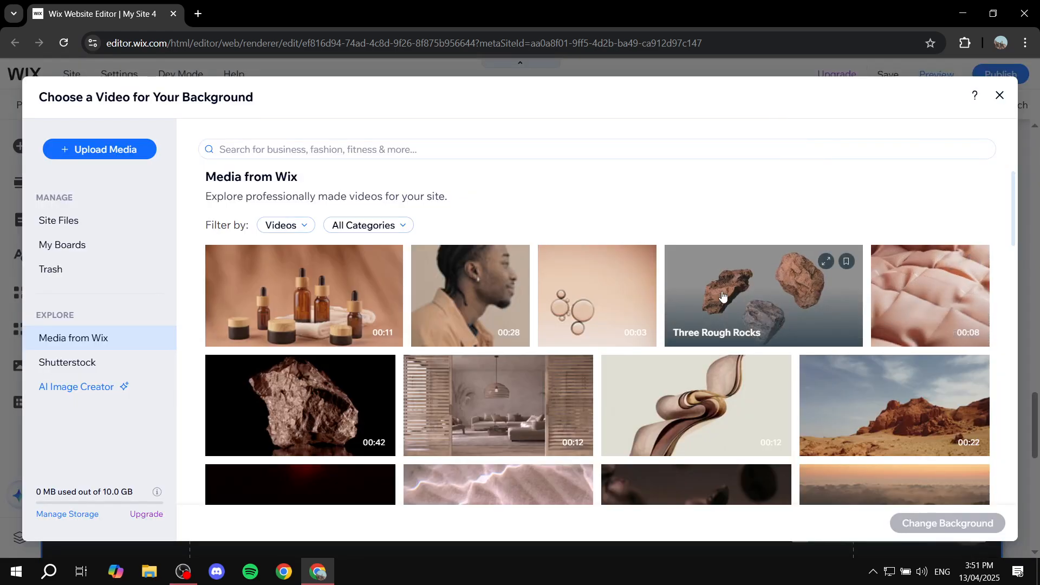
left_click(626, 300)
left_click(947, 523)
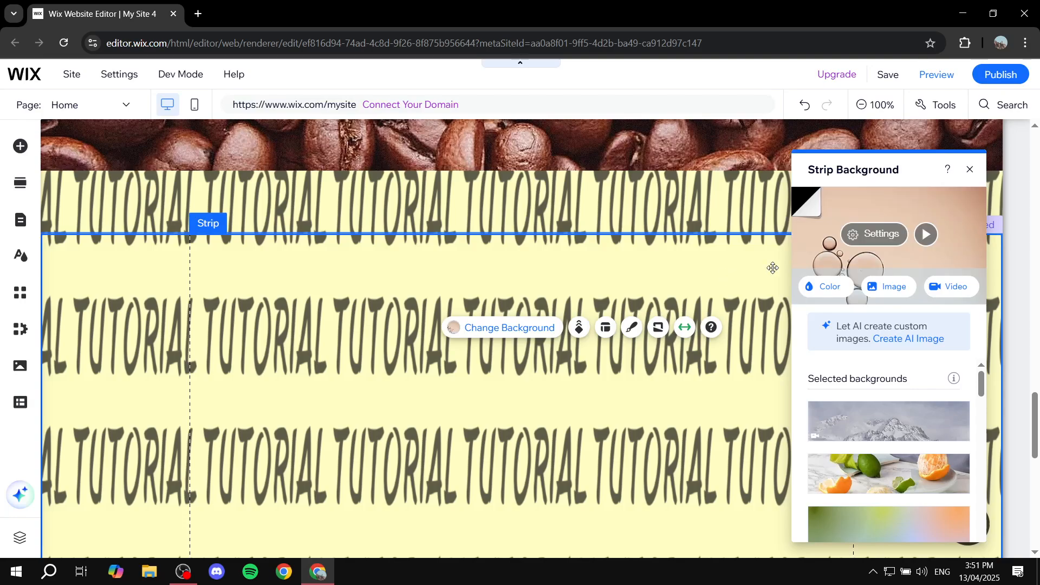
left_click(970, 170)
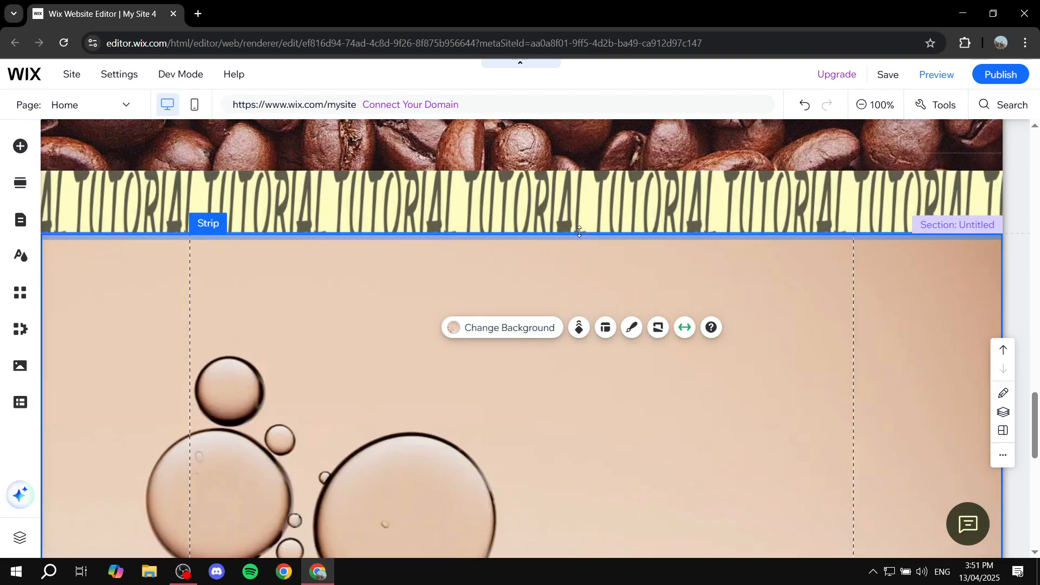
- Delete the empty strip and its Promotional section between the coffee-bean and bubble-video sections
double_click(713, 213)
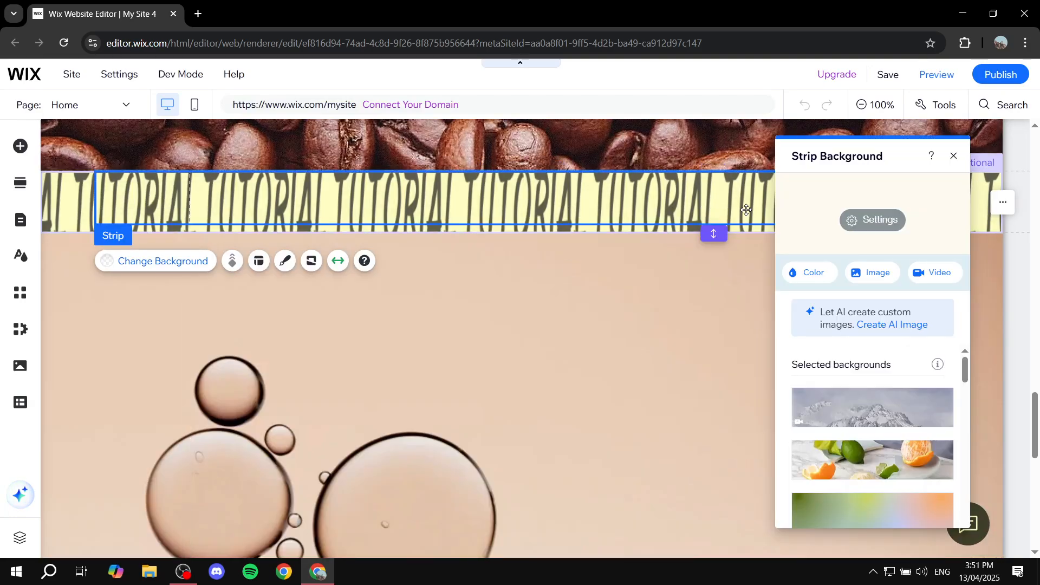
key("Delete")
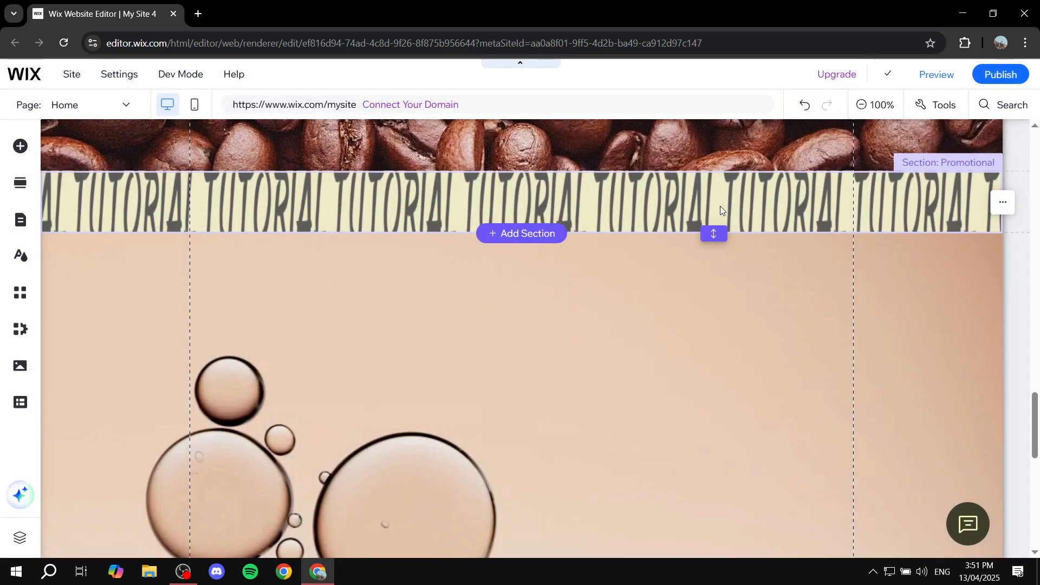
left_click(720, 206)
key("Delete")
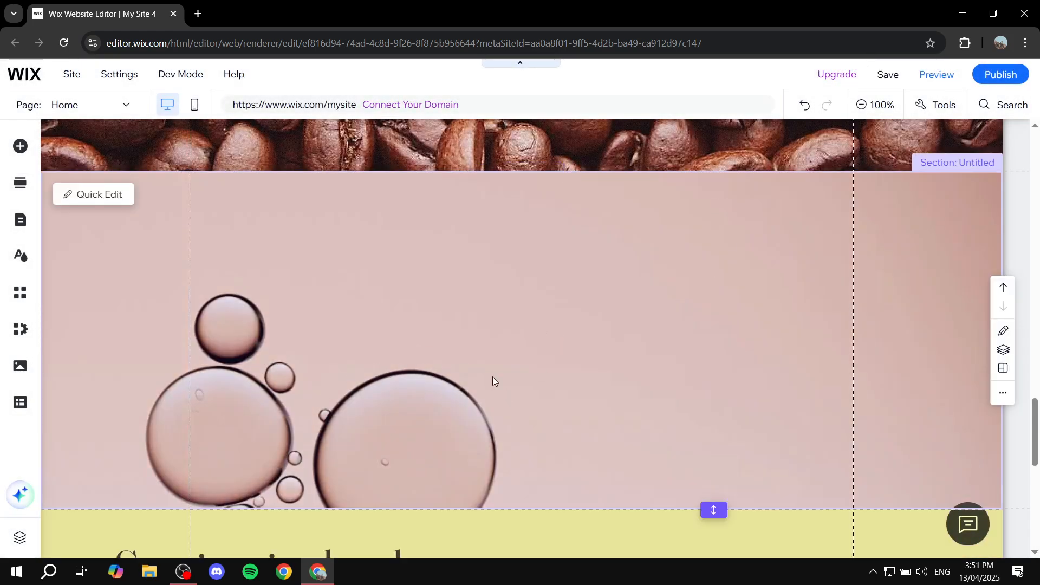
- Preview the site and check the page background and the coffee-bean image and bubble-video sections
scroll(673, 363, "up", 8)
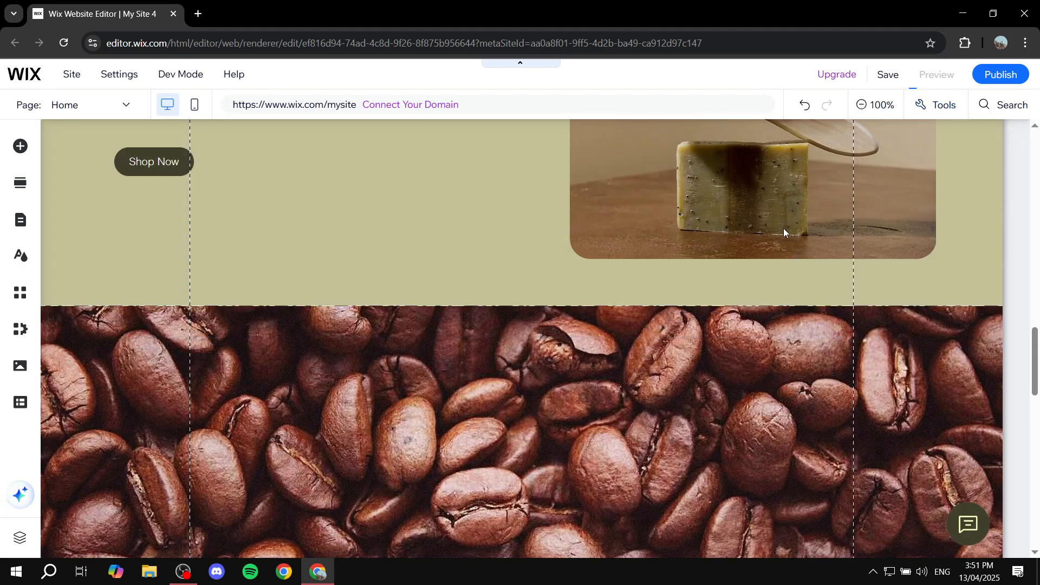
key("ctrl+shift+p")
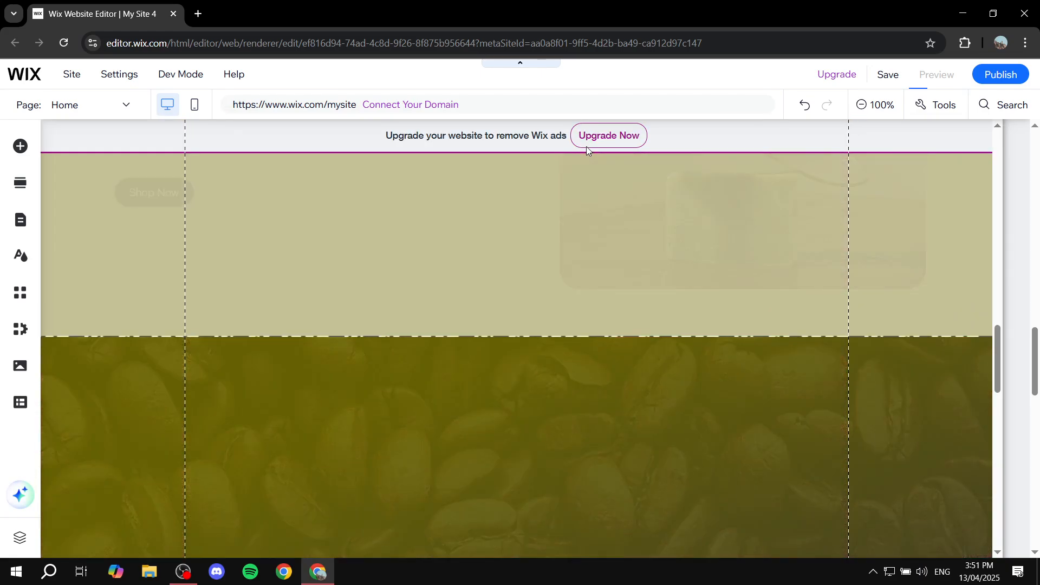
scroll(582, 274, "up", 8)
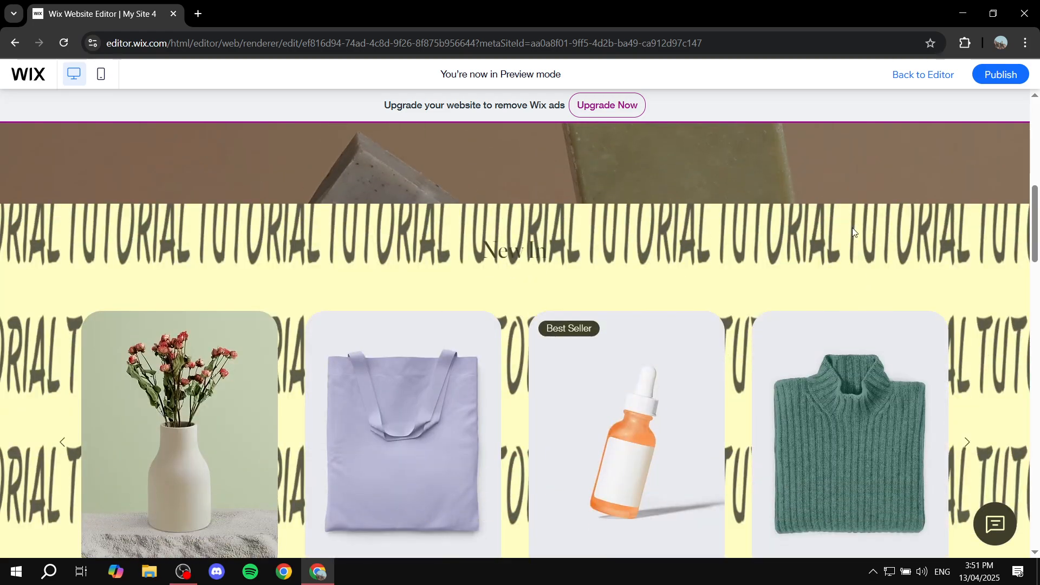
scroll(752, 262, "down", 15)
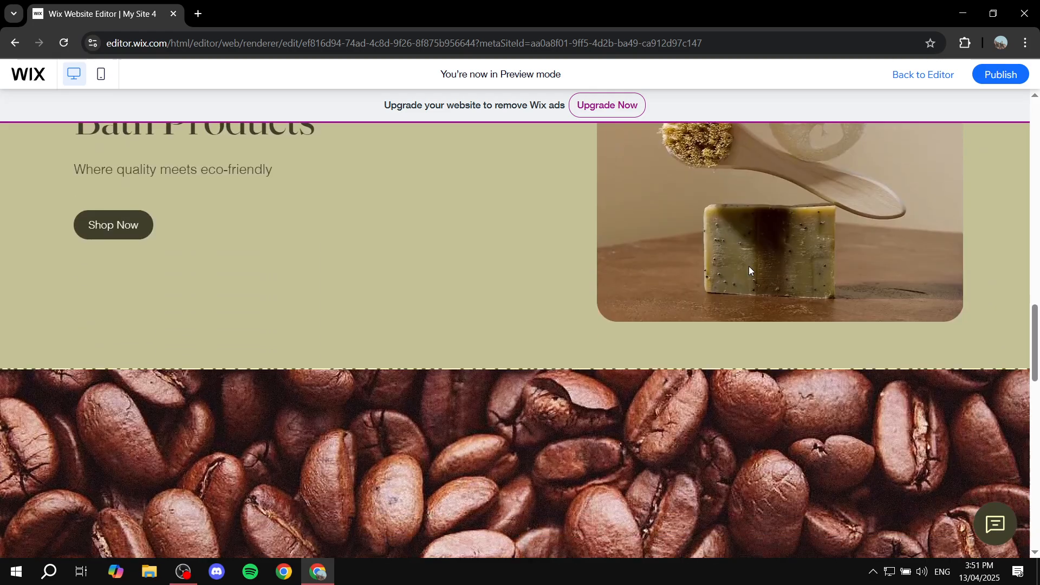
scroll(682, 285, "down", 4)
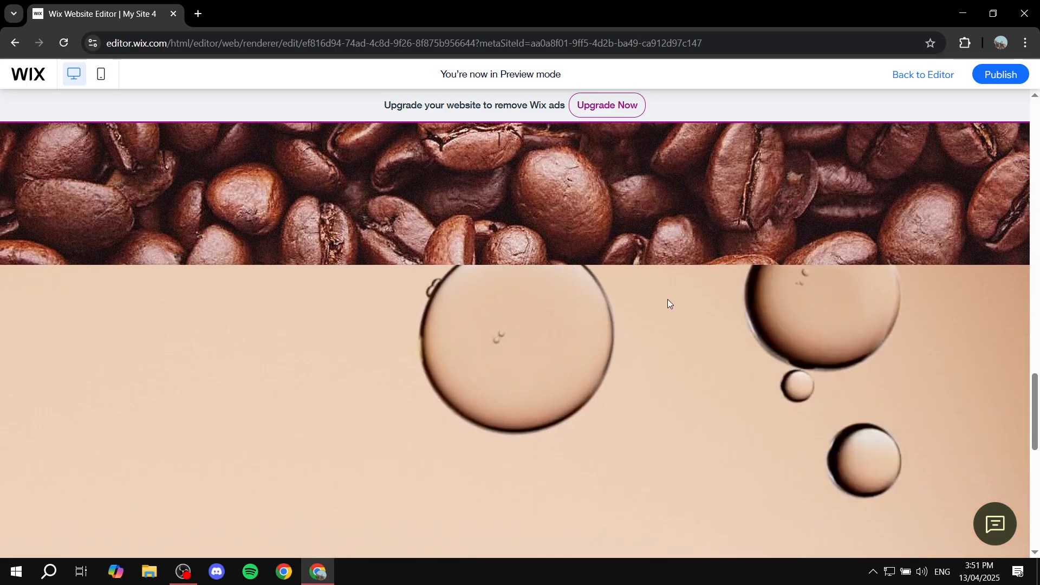
scroll(674, 372, "down", 3)
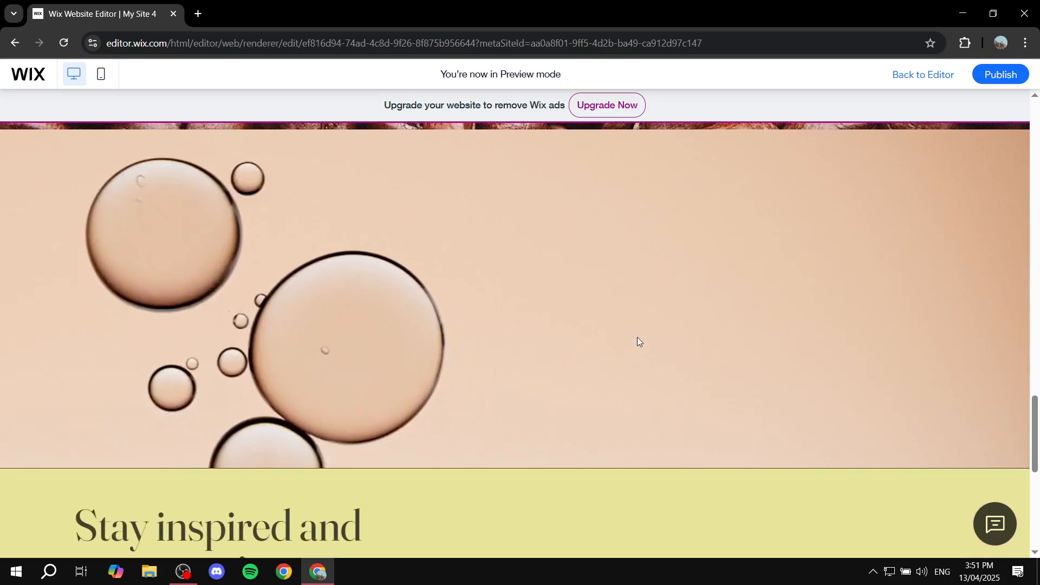